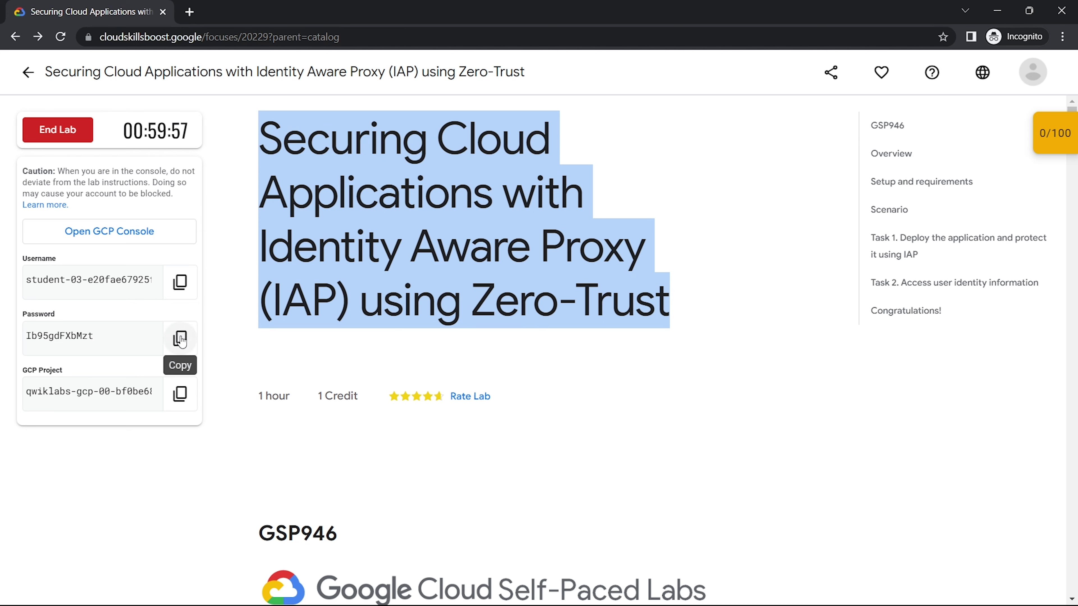
Step: Open the GCP console from the lab page, sign in with the temporary account's password and accept the new account notice
click(142, 242)
key(Return)
key(ctrl+v)
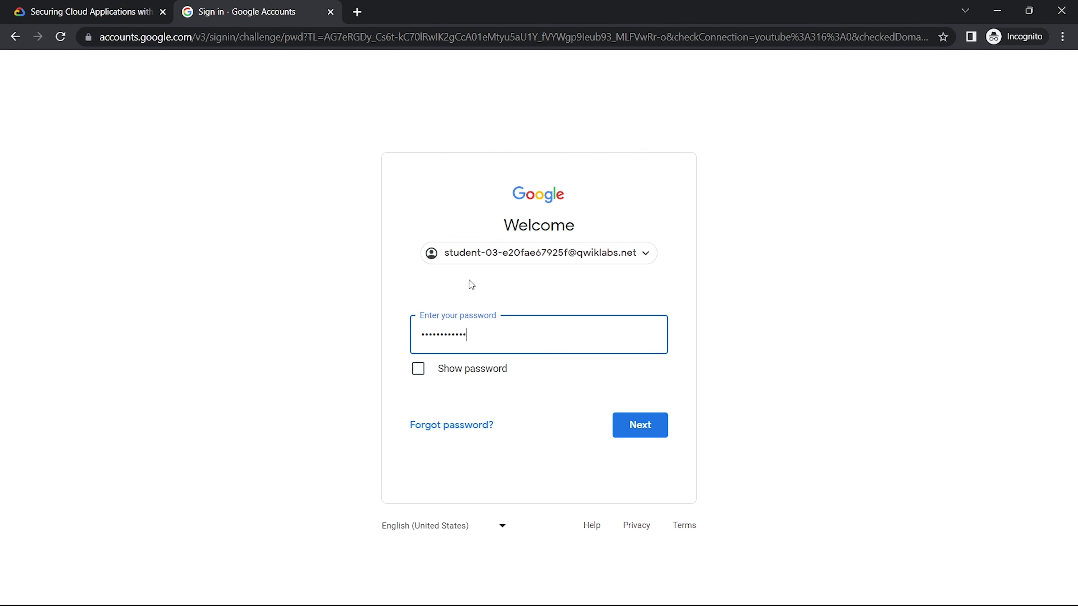
key(Return)
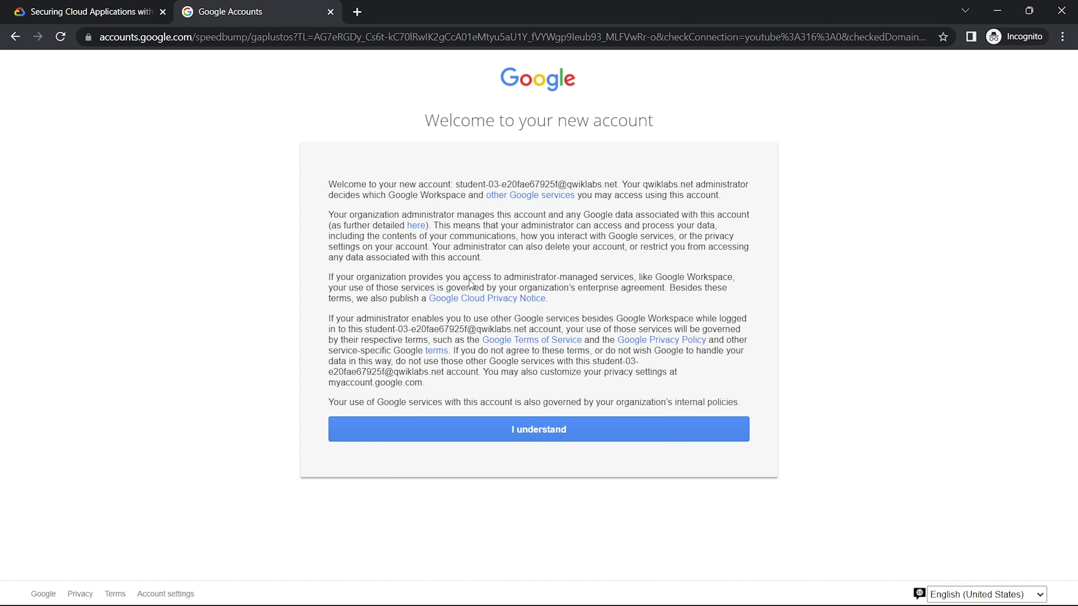
click(527, 420)
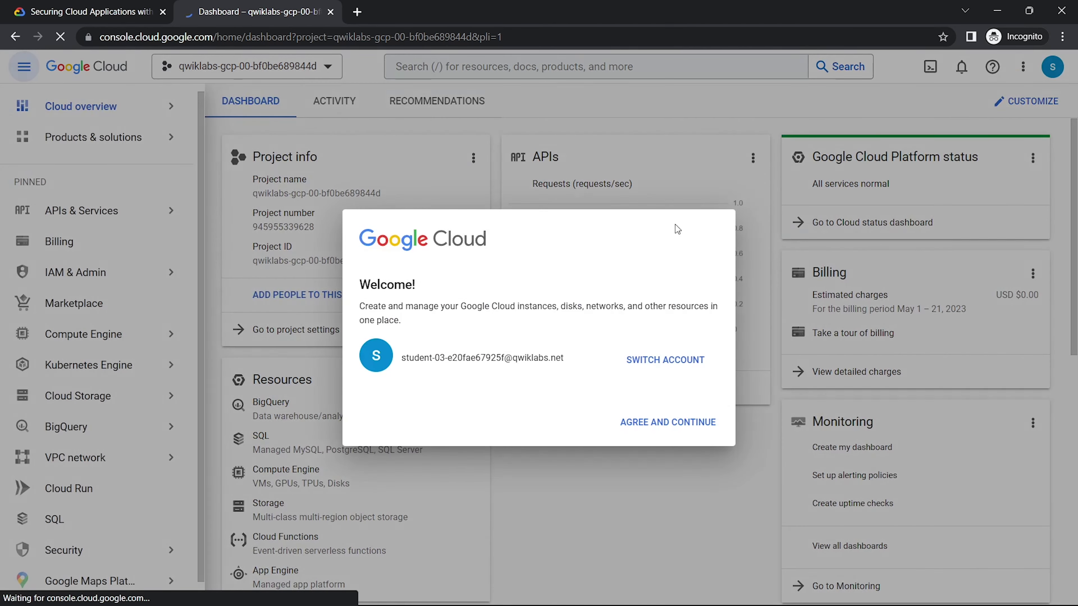
Step: Agree to the Google Cloud terms in the welcome dialog and activate Cloud Shell
click(366, 420)
click(669, 501)
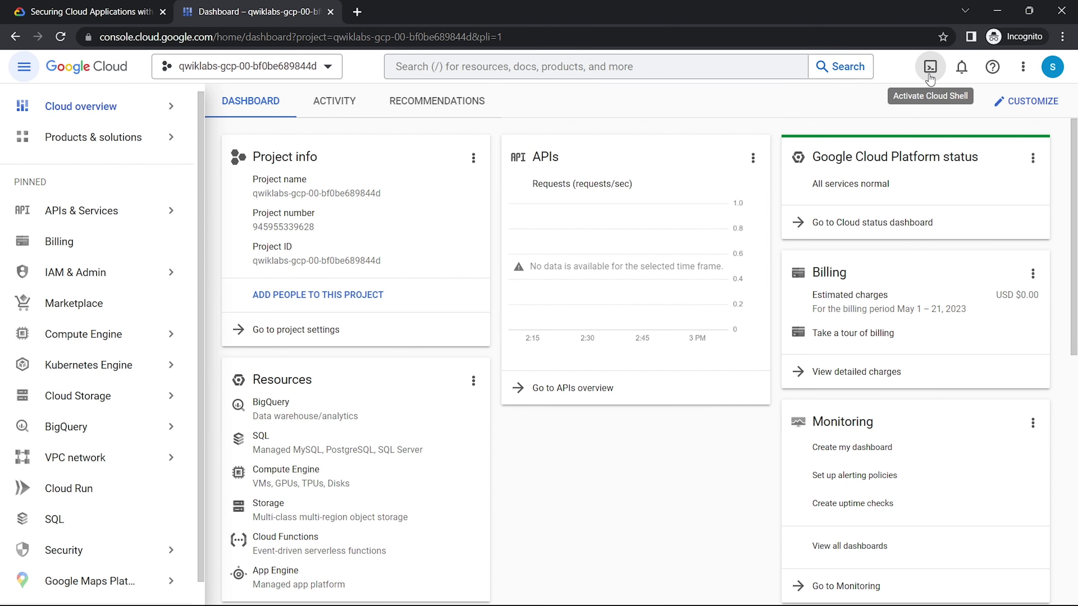
click(930, 67)
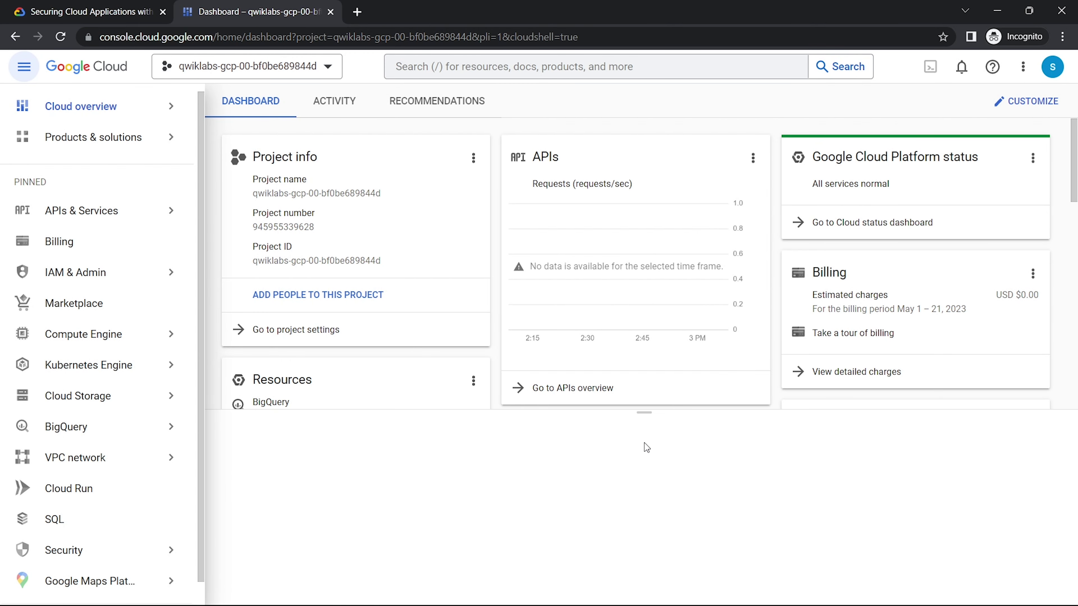
Step: Find the gcloud auth list command in the lab's Setup and requirements instructions and copy it
click(85, 12)
scroll(375, 257, down, 8)
click(880, 235)
scroll(547, 285, up, 10)
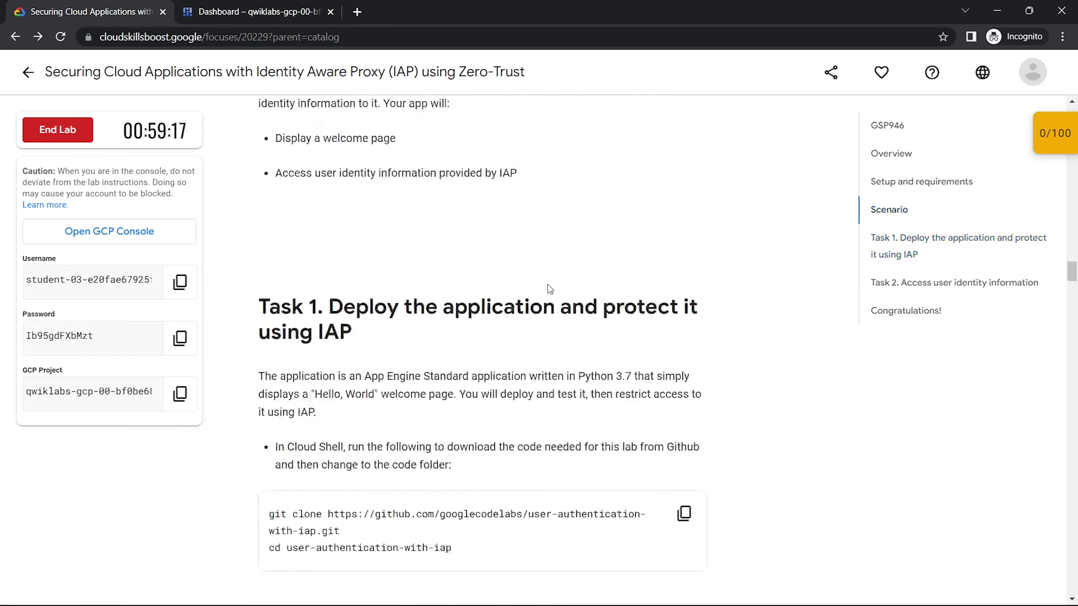
scroll(547, 285, up, 10)
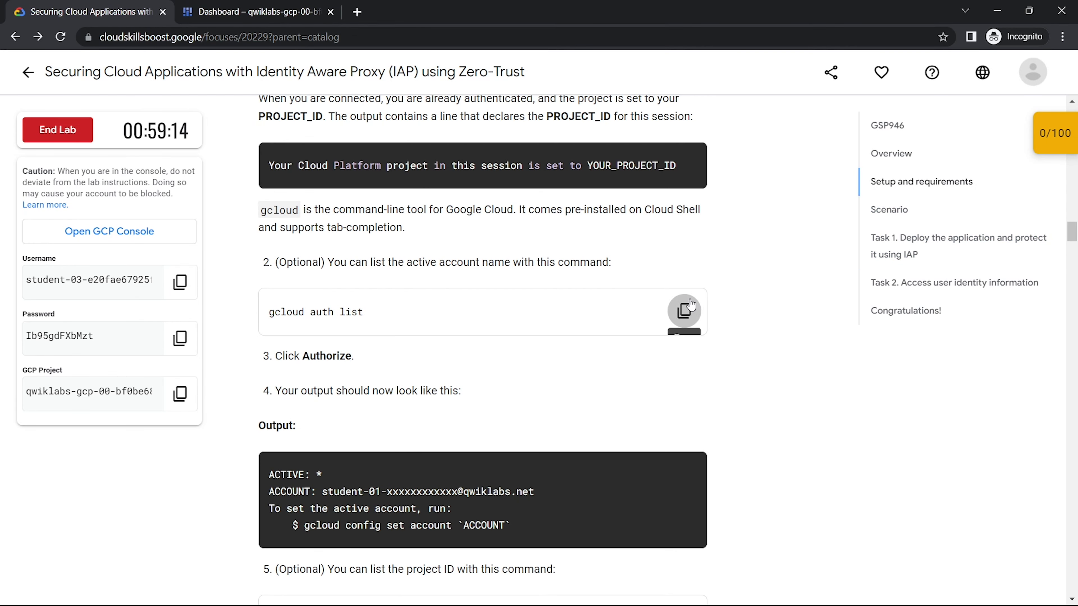
Step: Return to the Google Cloud console, continue starting Cloud Shell and dismiss the session and usage quota tip
click(259, 6)
click(732, 421)
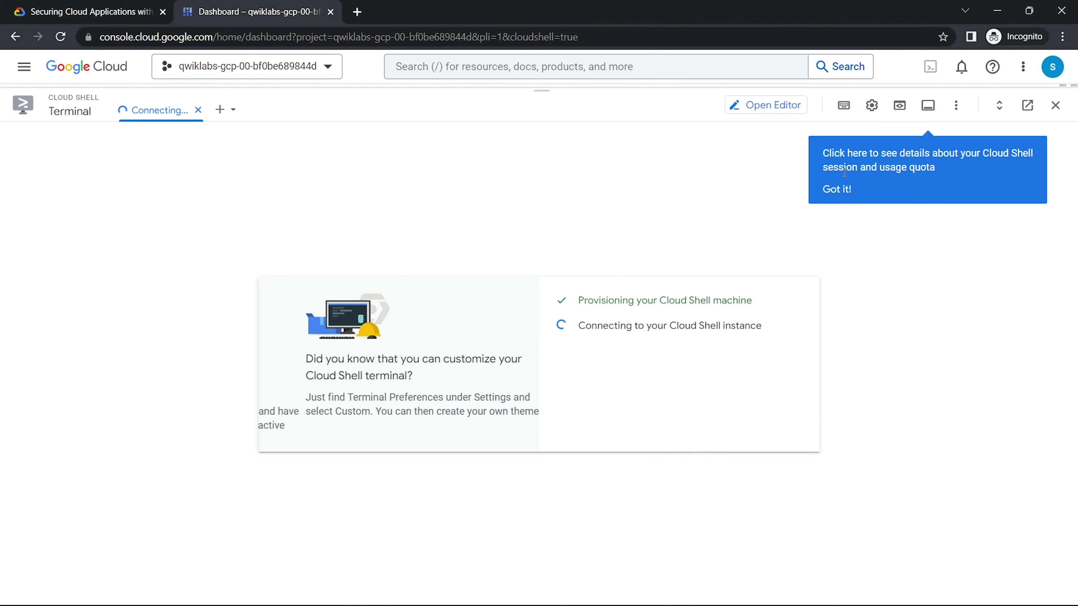
click(836, 189)
Step: Set the Cloud Shell terminal's text size to Large
click(872, 105)
mouse_move(768, 158)
mouse_move(568, 179)
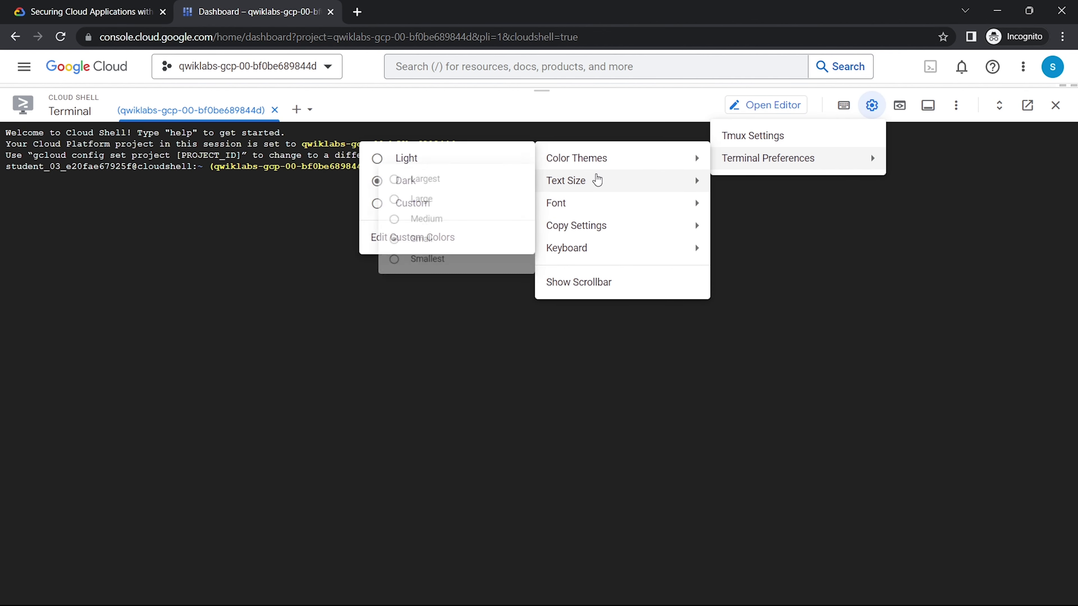
click(414, 202)
Step: Run gcloud auth list in Cloud Shell and authorize the request
text(gcloud auth list)
key(Return)
click(638, 400)
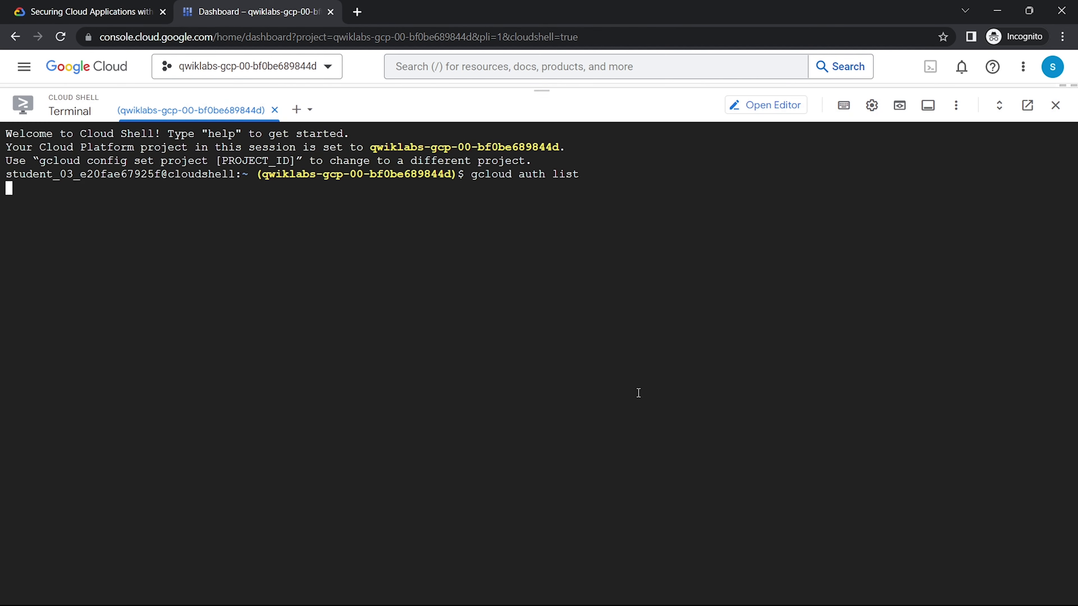
Step: Copy the gcloud config list project command from the lab instructions and run it in Cloud Shell
key(ctrl+shift+Tab)
scroll(509, 352, down, 1)
scroll(509, 352, down, 5)
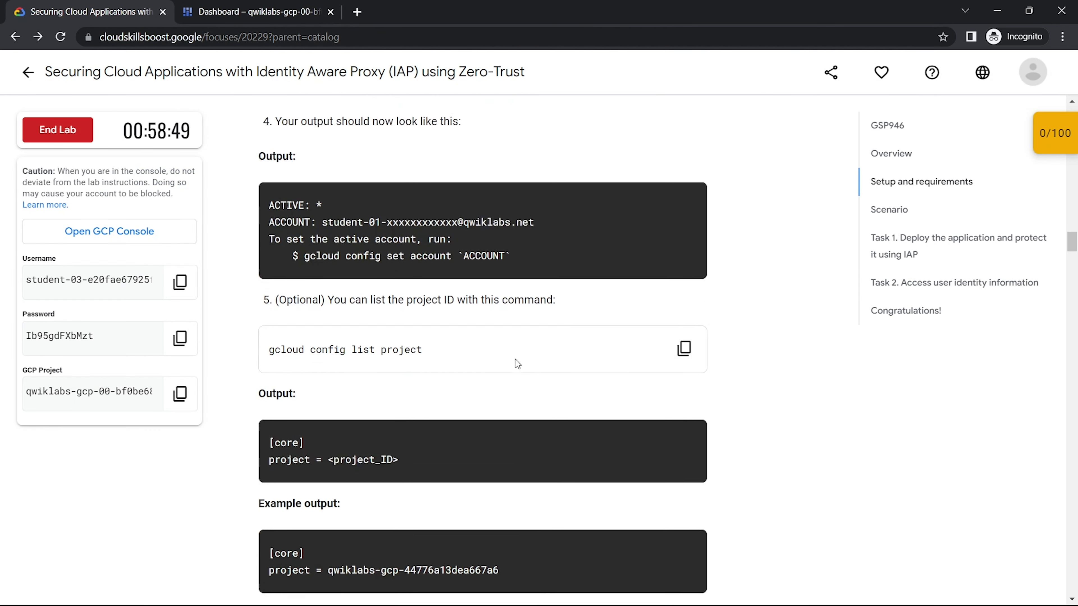
click(684, 317)
click(215, 4)
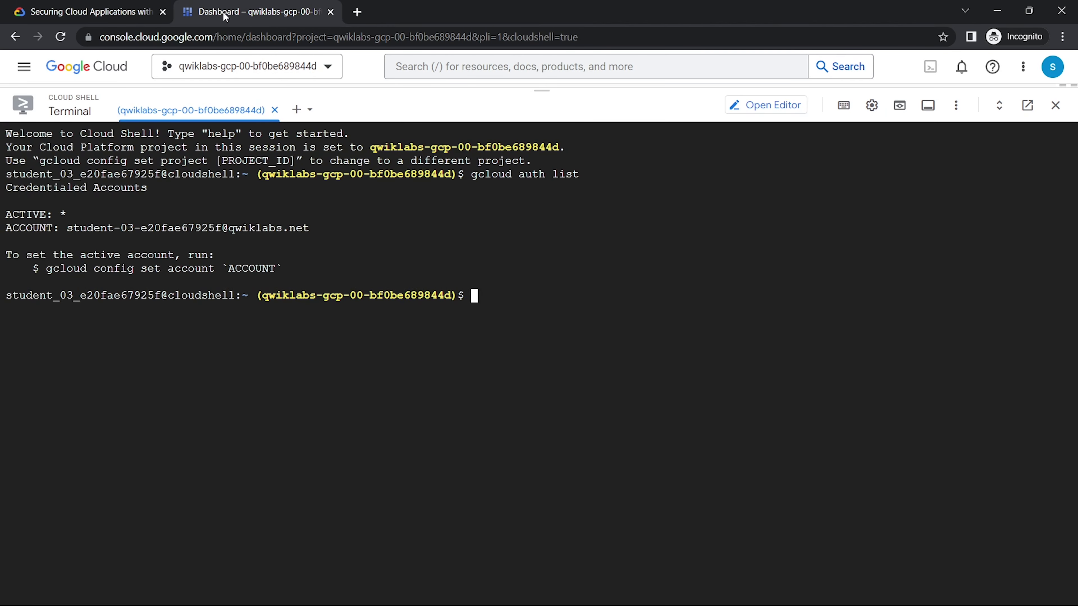
key(ctrl+v)
key(Return)
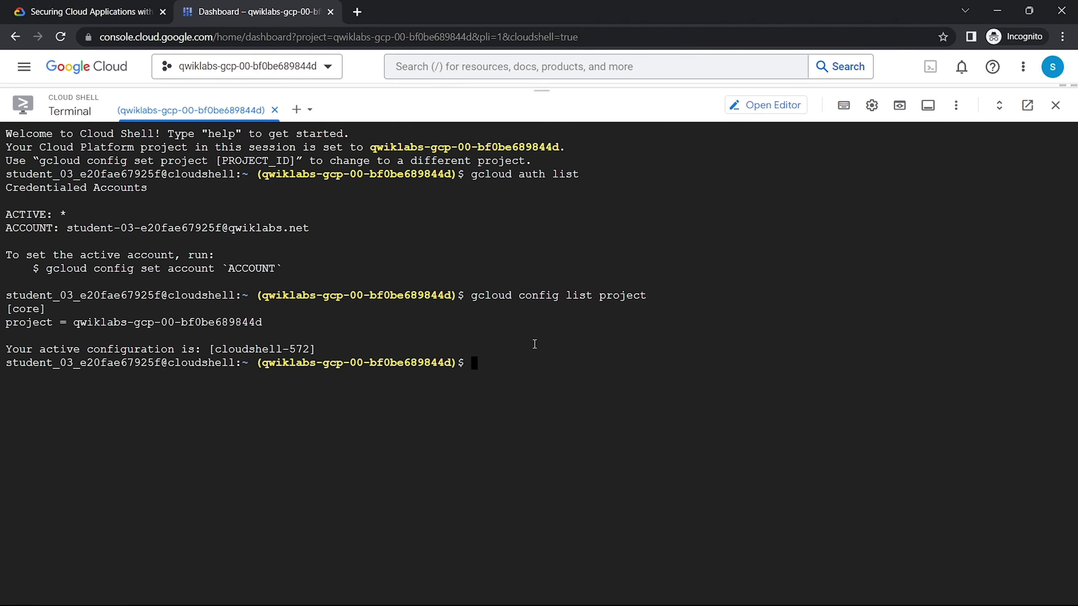
click(118, 4)
scroll(497, 306, down, 15)
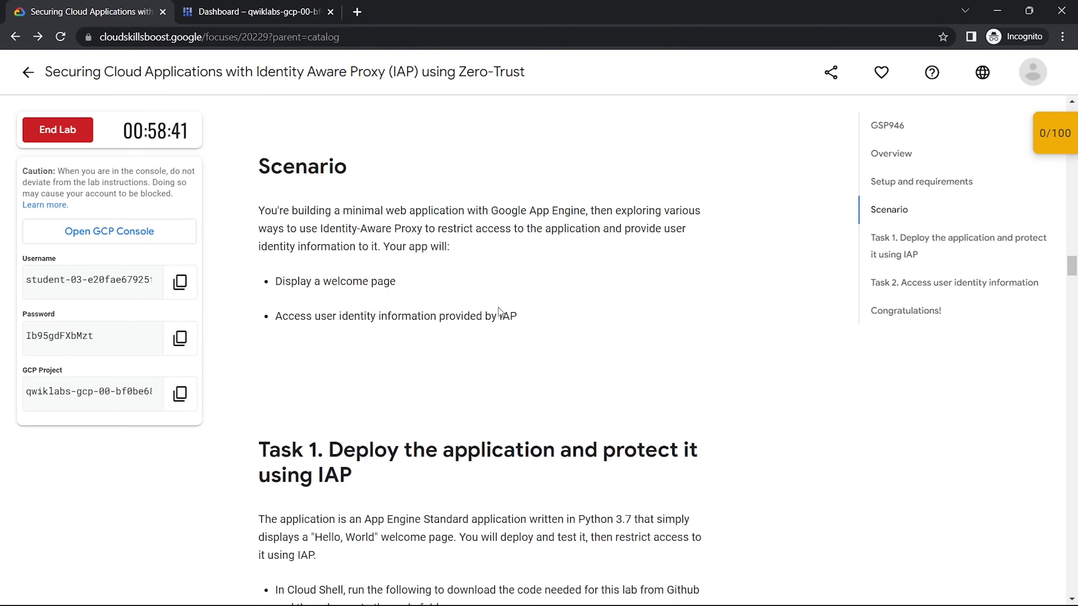
drag(245, 184, 390, 221)
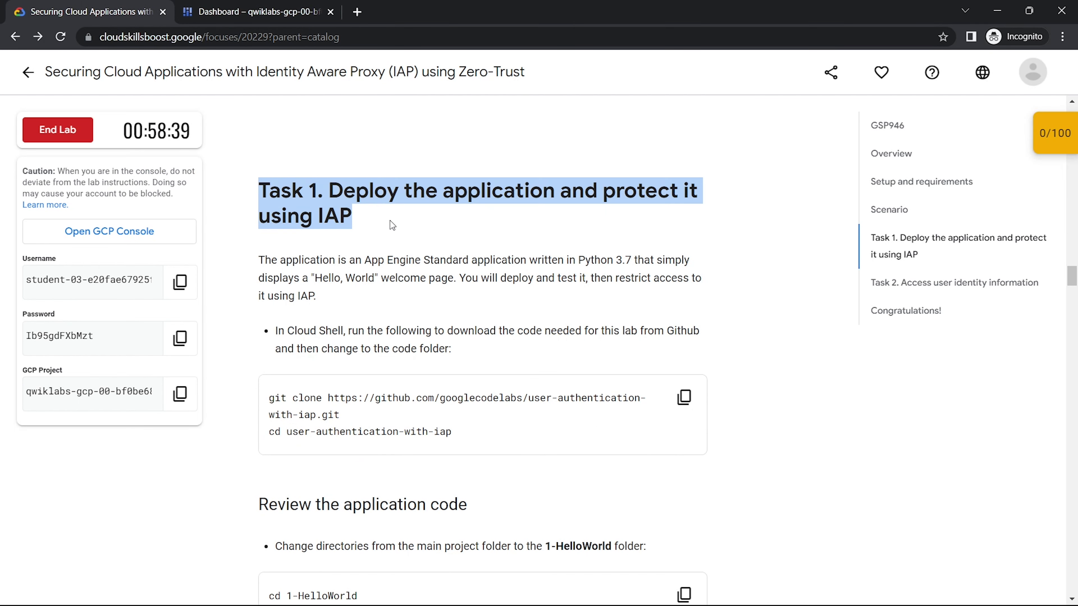
click(684, 397)
click(236, 6)
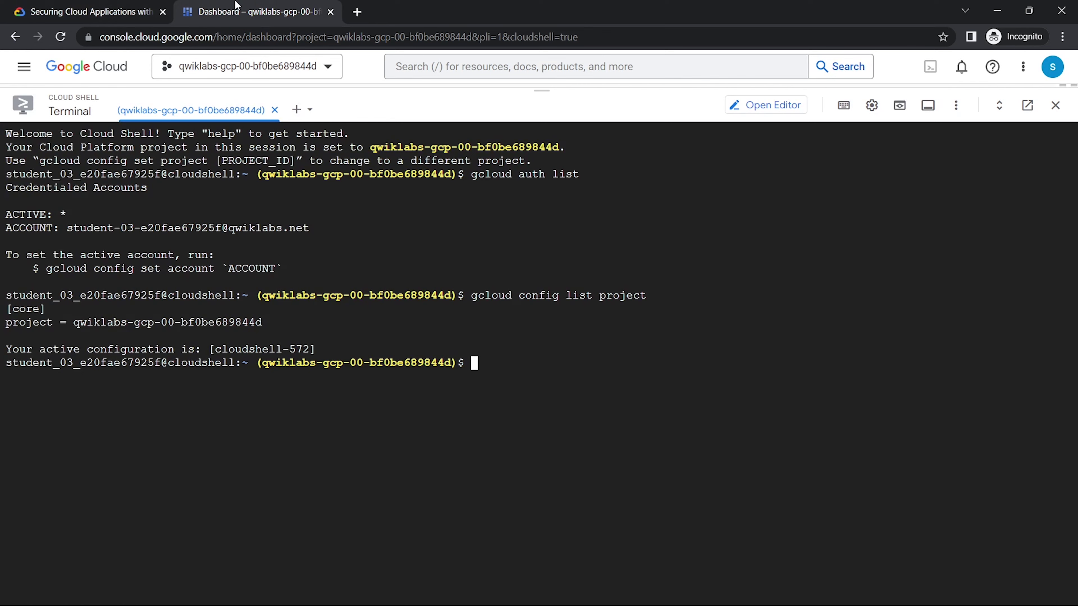
key(ctrl+v)
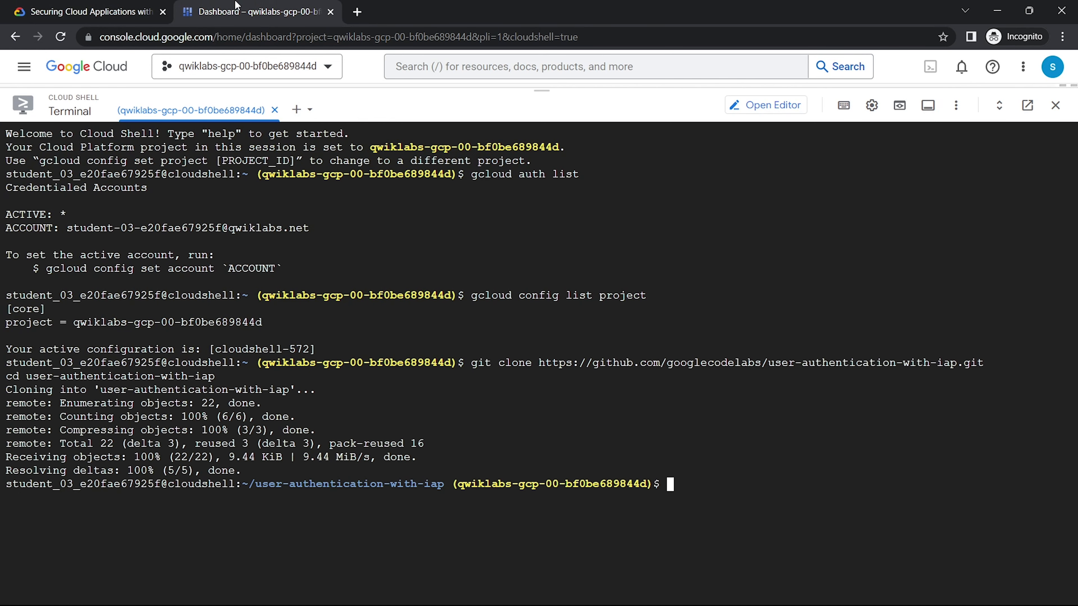
Step: Change to the 1-HelloWorld folder in Cloud Shell with the cd command copied from the lab instructions
click(128, 6)
scroll(695, 297, down, 5)
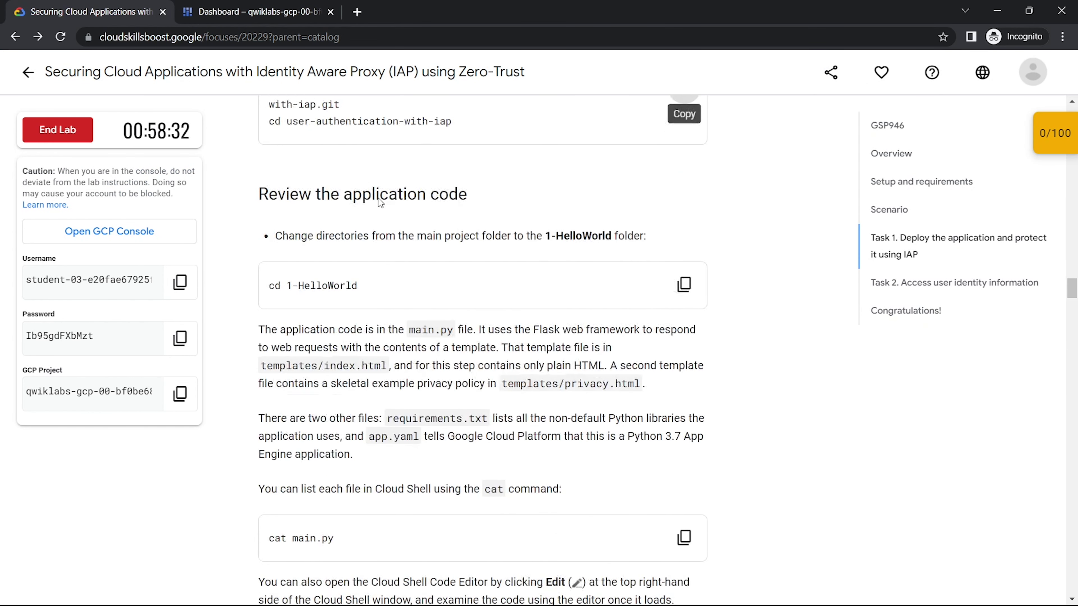
click(684, 275)
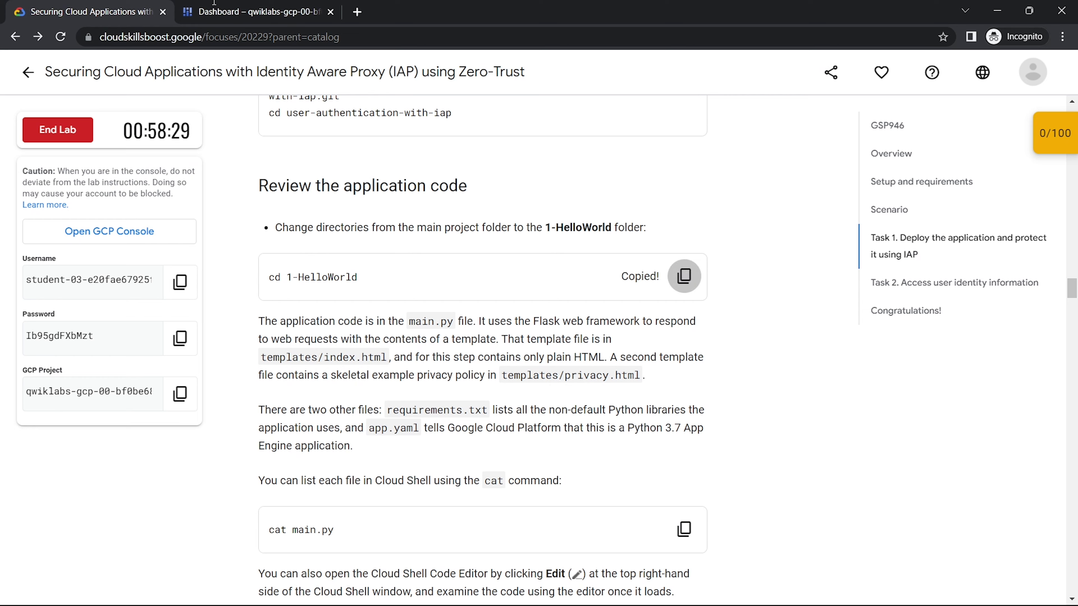
click(214, 5)
key(ctrl+v)
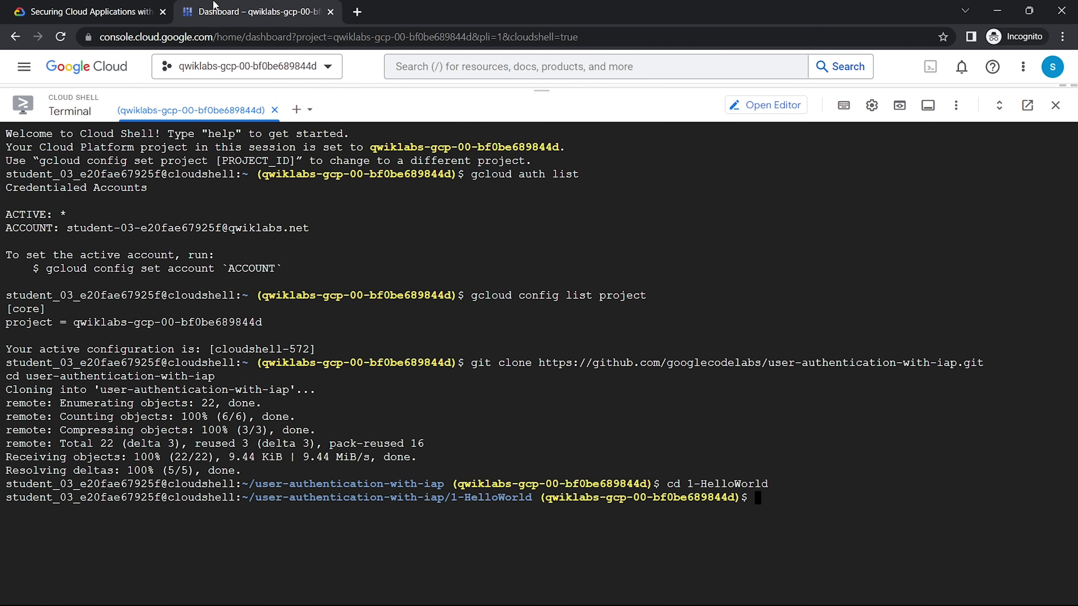
Step: Display the application code in Cloud Shell with cat main.py, copied from the lab instructions
click(89, 12)
scroll(502, 329, down, 10)
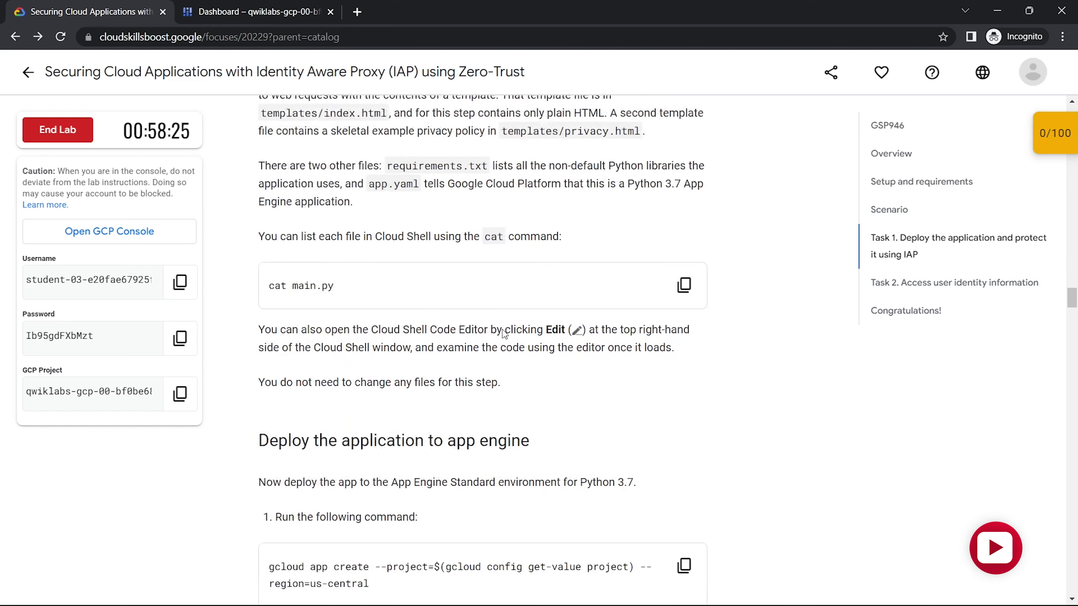
click(684, 266)
click(265, 11)
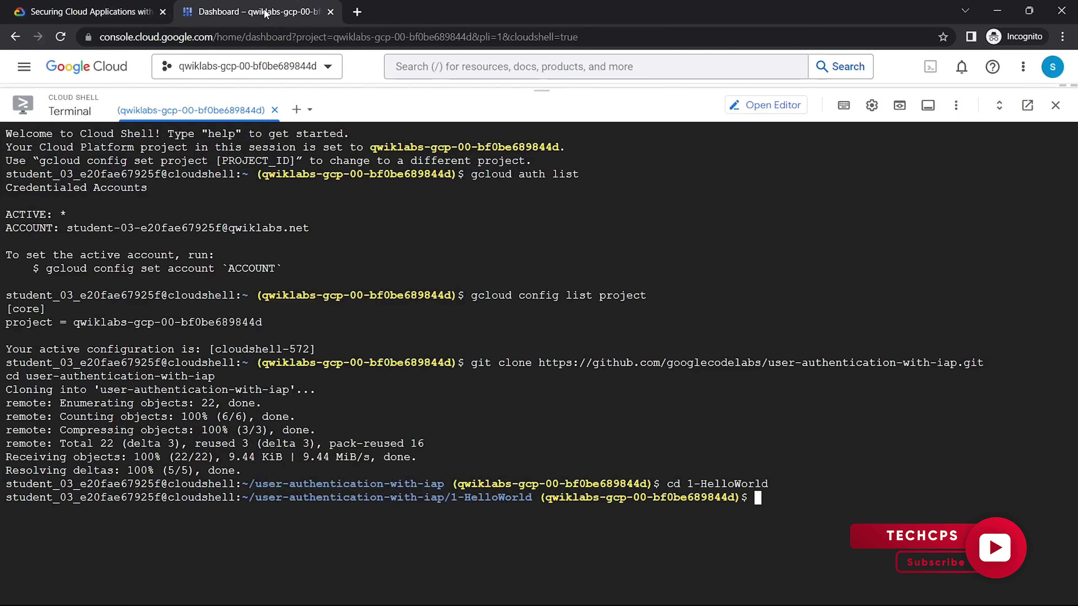
key(ctrl+v)
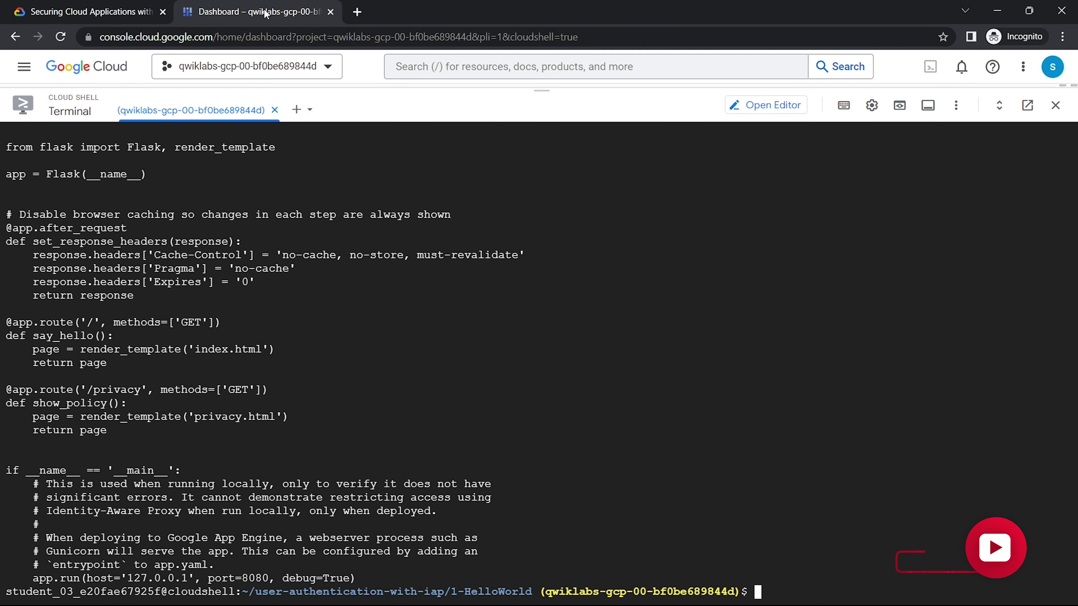
Step: Create the App Engine app with gcloud app create --project=$(gcloud config get-value project) --region=us-central and check the instructions on continuing
click(89, 11)
scroll(430, 276, down, 6)
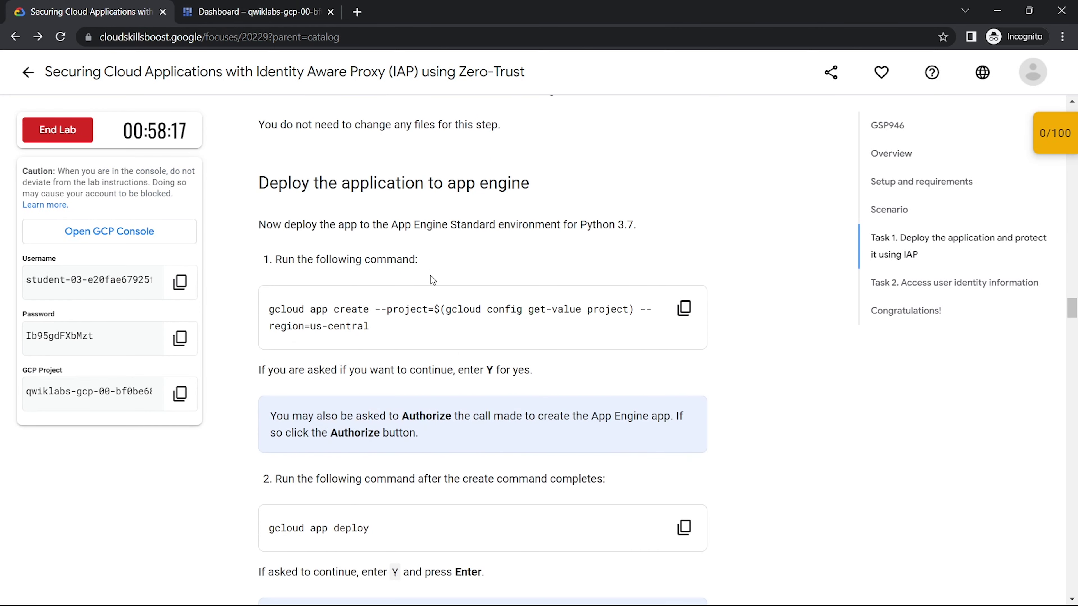
click(684, 307)
click(291, 5)
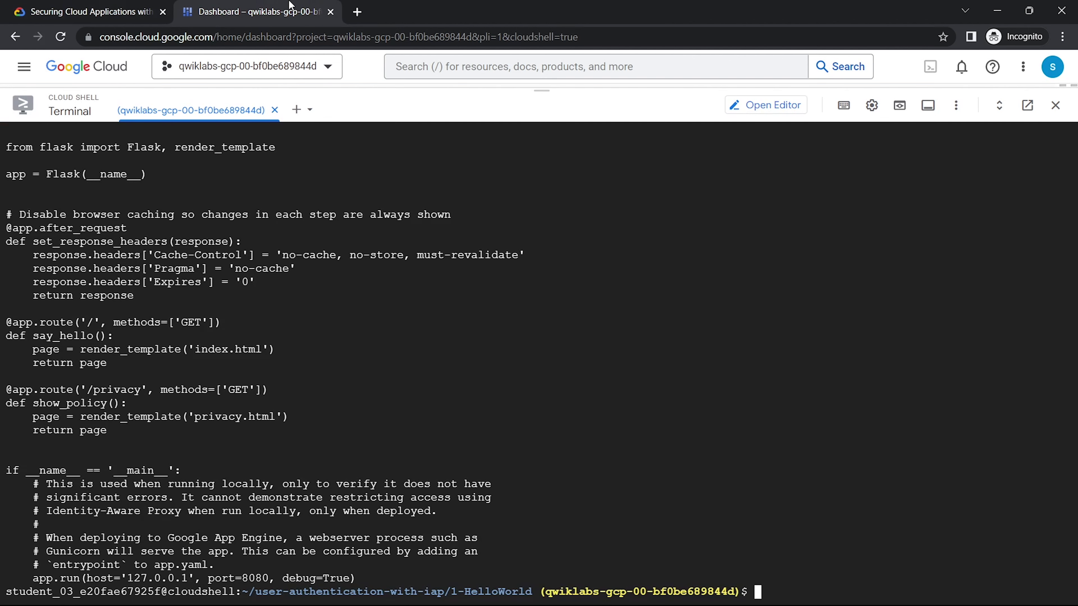
key(ctrl+v)
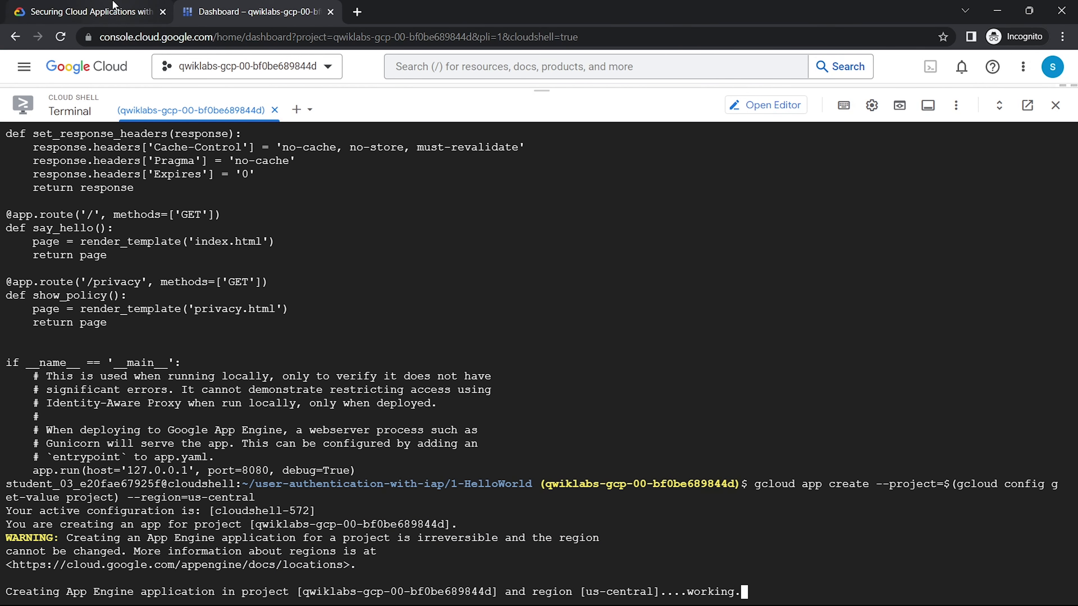
click(128, 12)
scroll(453, 282, down, 2)
drag(343, 283, 534, 285)
click(266, 6)
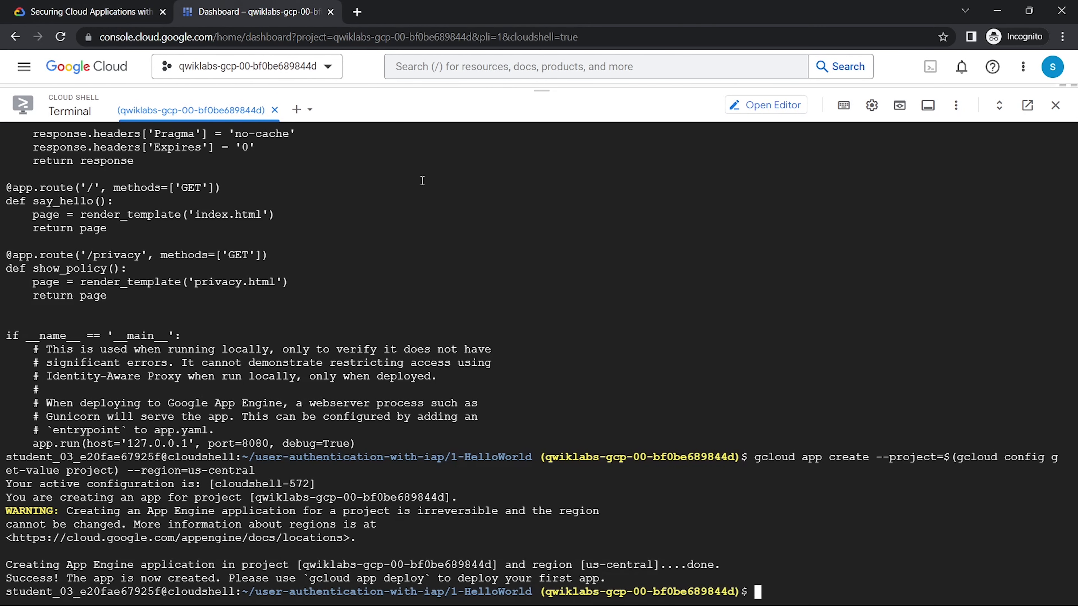
Step: Deploy the 1-HelloWorld app by running gcloud app deploy from the lab instructions and answer y to continue
click(140, 5)
scroll(433, 243, down, 2)
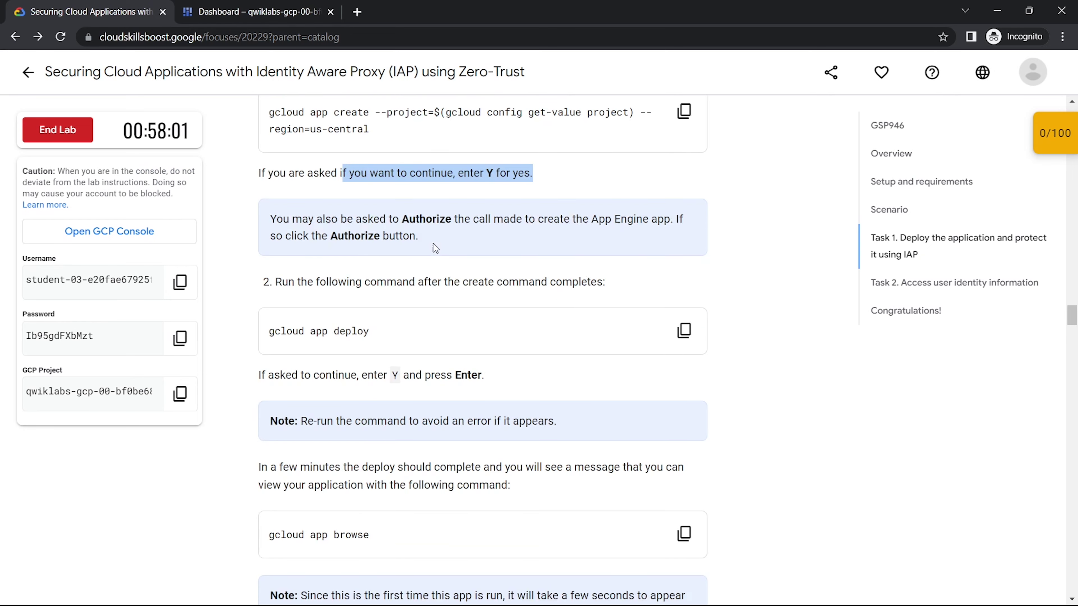
click(682, 332)
scroll(680, 328, up, 2)
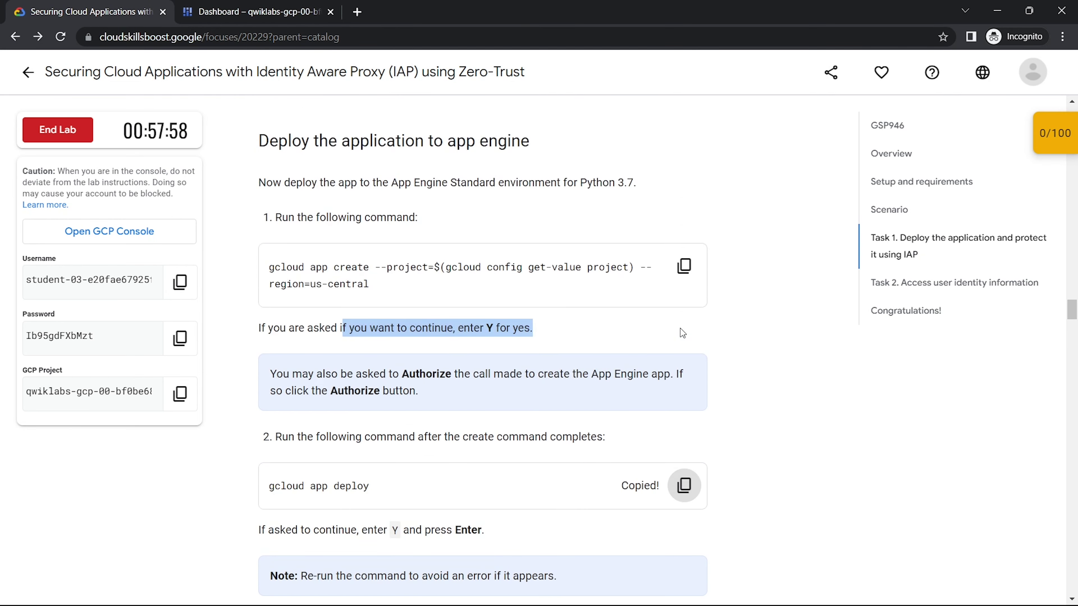
click(244, 5)
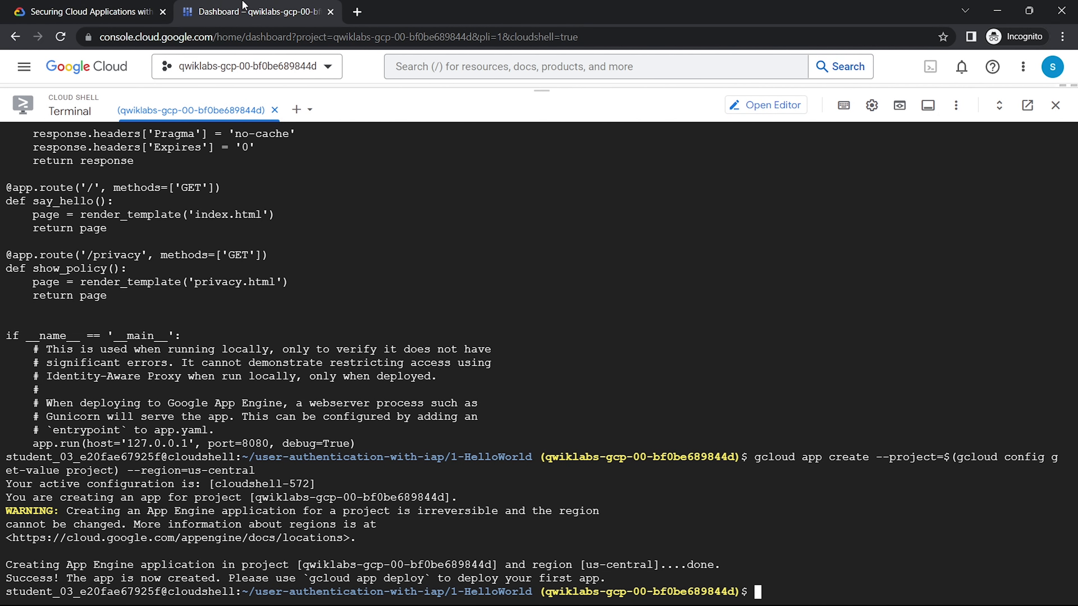
key(ctrl+v)
key(Return)
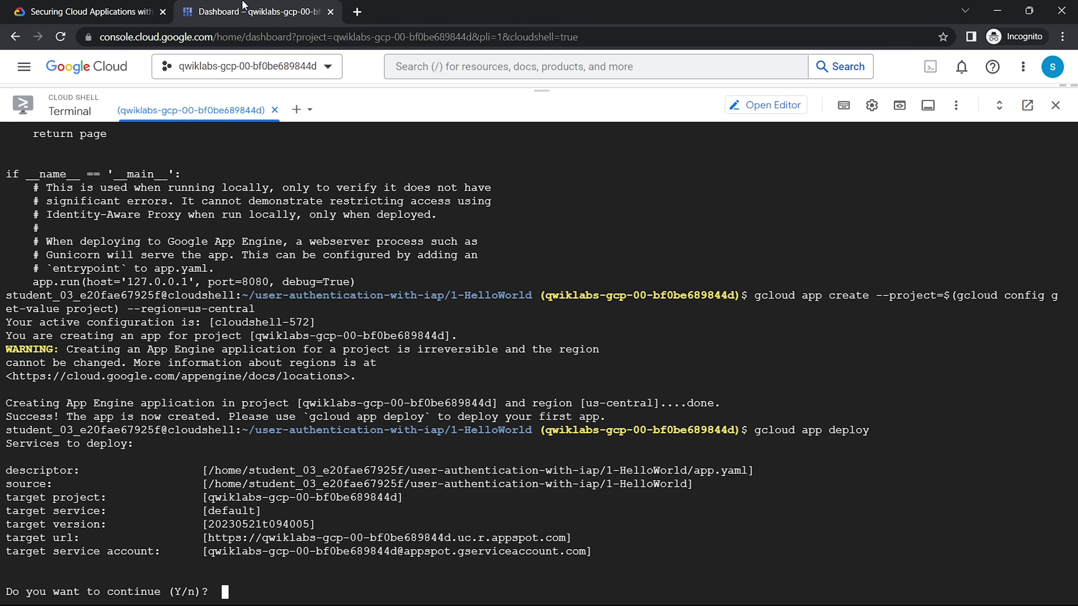
text(y)
key(Return)
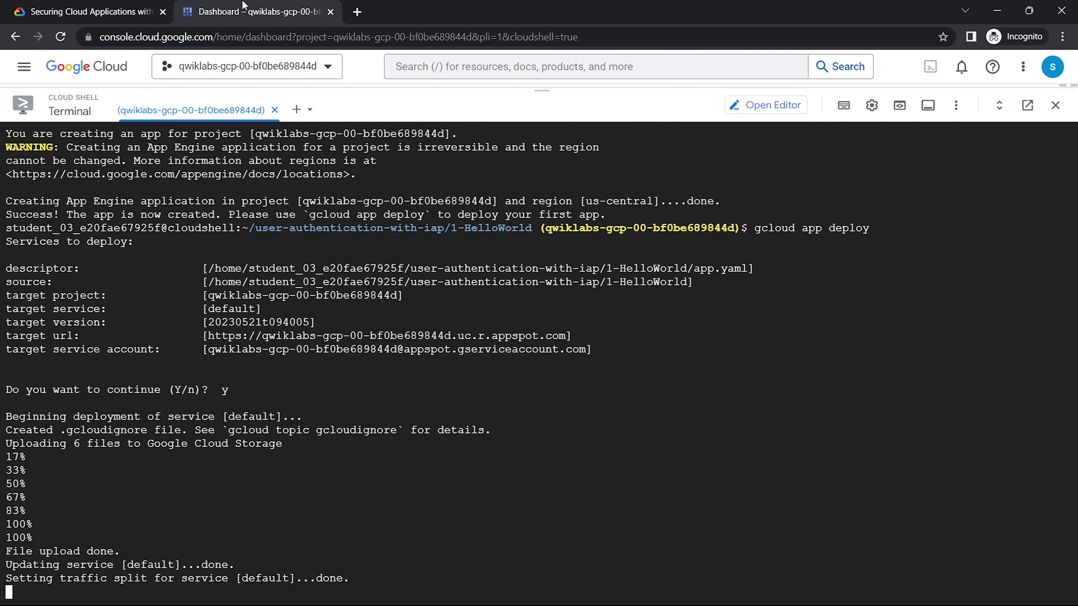
Step: Run gcloud app browse, copied from the lab instructions, in Cloud Shell and open the deployed app's link
click(49, 3)
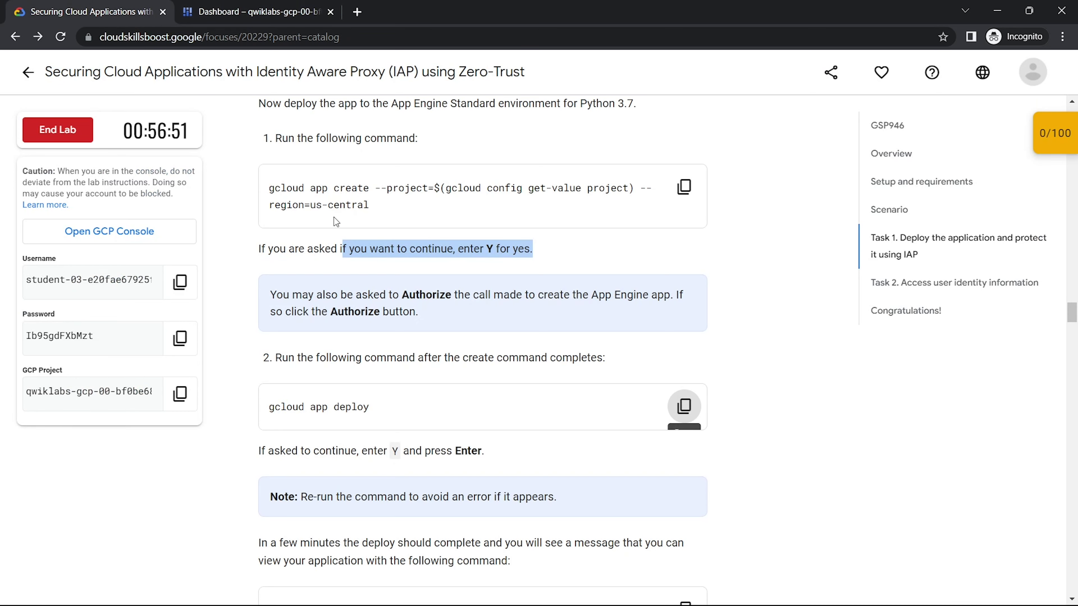
scroll(375, 283, down, 7)
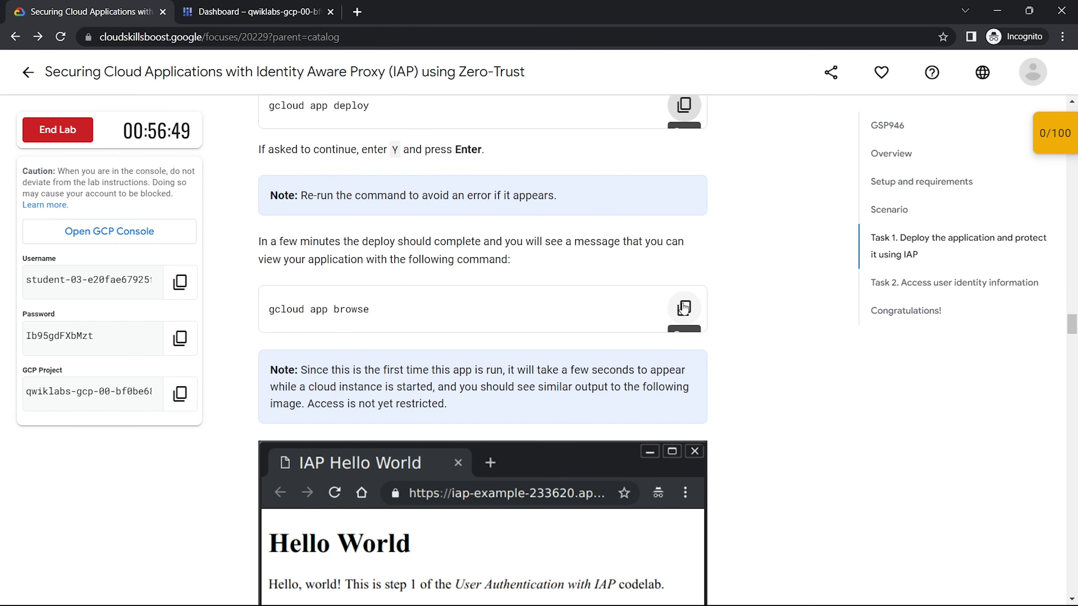
click(684, 307)
click(272, 5)
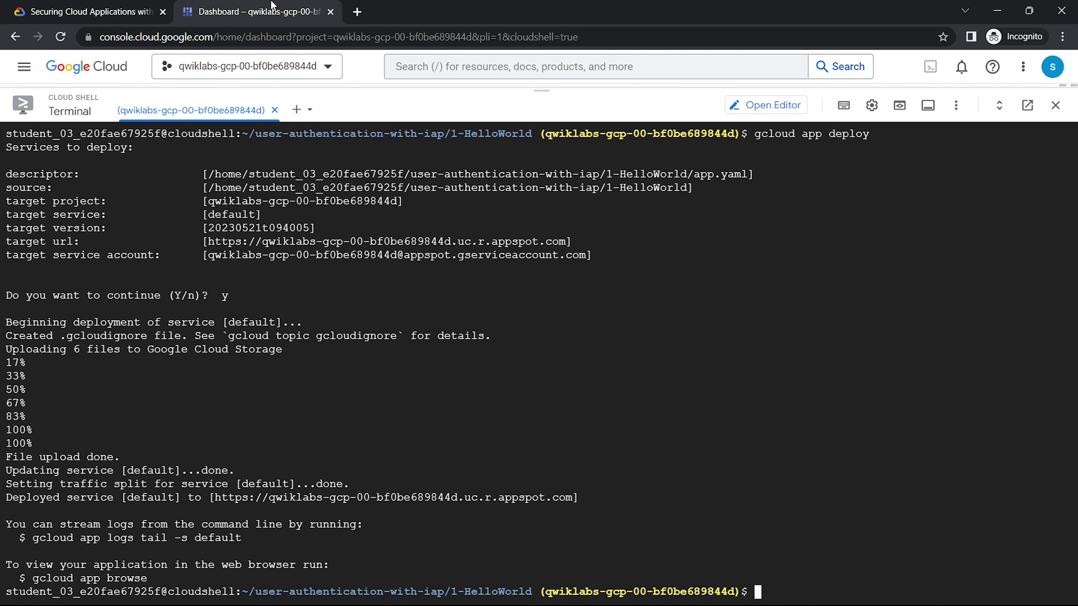
key(ctrl+v)
key(Return)
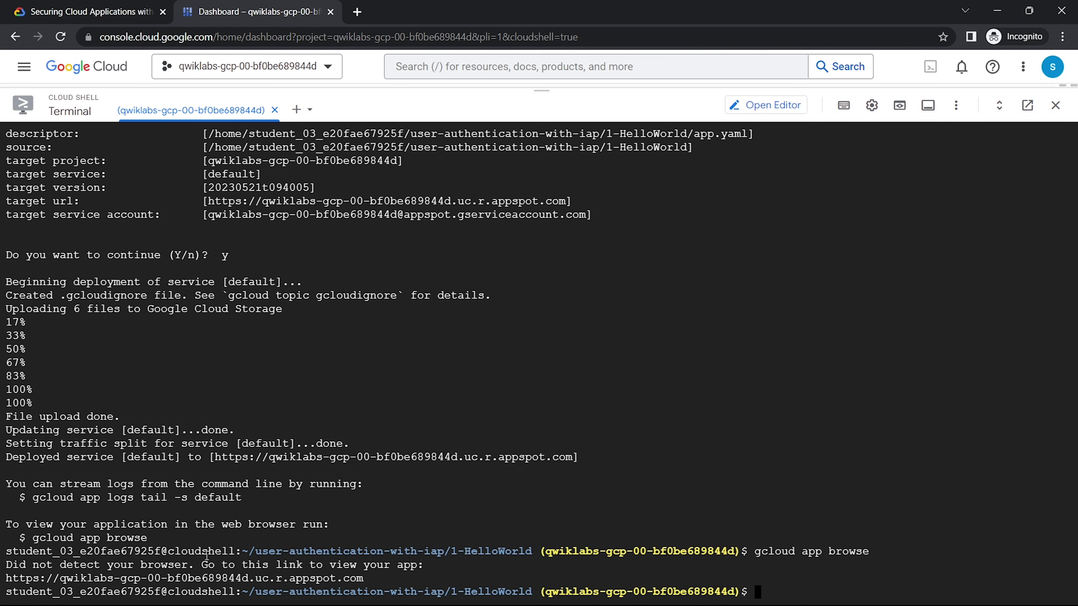
click(222, 579)
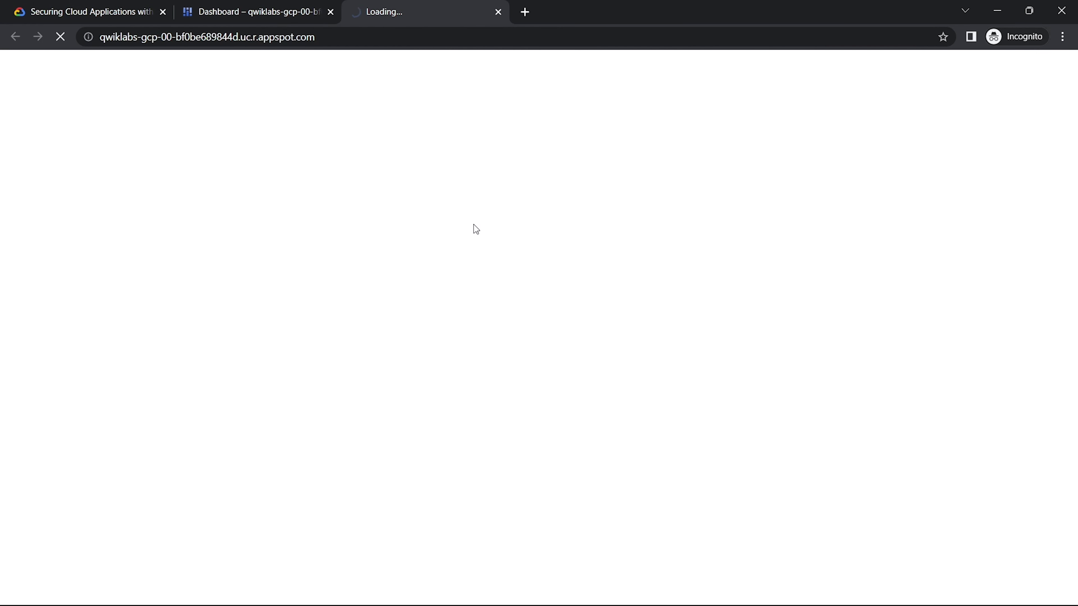
drag(363, 145, 3, 74)
Step: Check the lab progress for the objective "Deploy the application to App Engine"
click(111, 5)
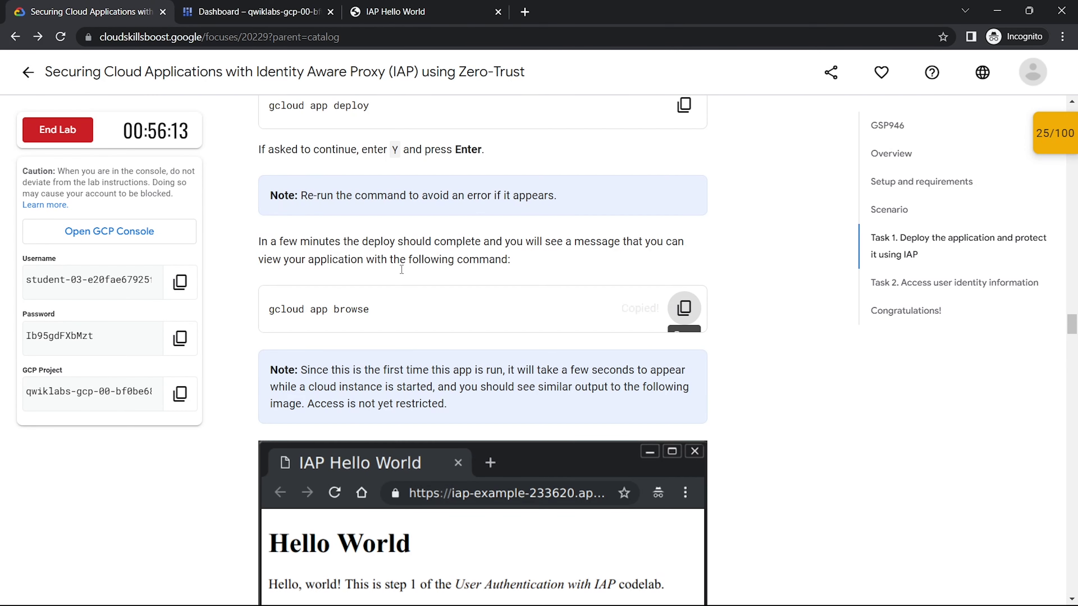
scroll(400, 267, down, 5)
scroll(366, 340, down, 3)
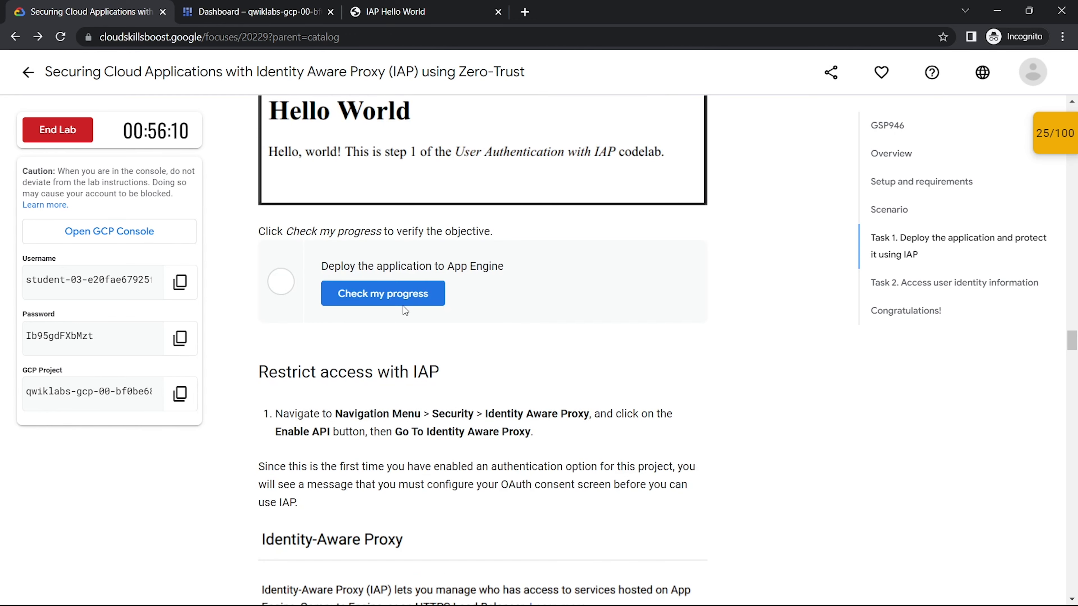
click(400, 307)
Step: Search the Cloud console for Identity Aware Proxy, copied from the lab instructions, and open the Identity-Aware Proxy page in a new tab
scroll(400, 308, down, 1)
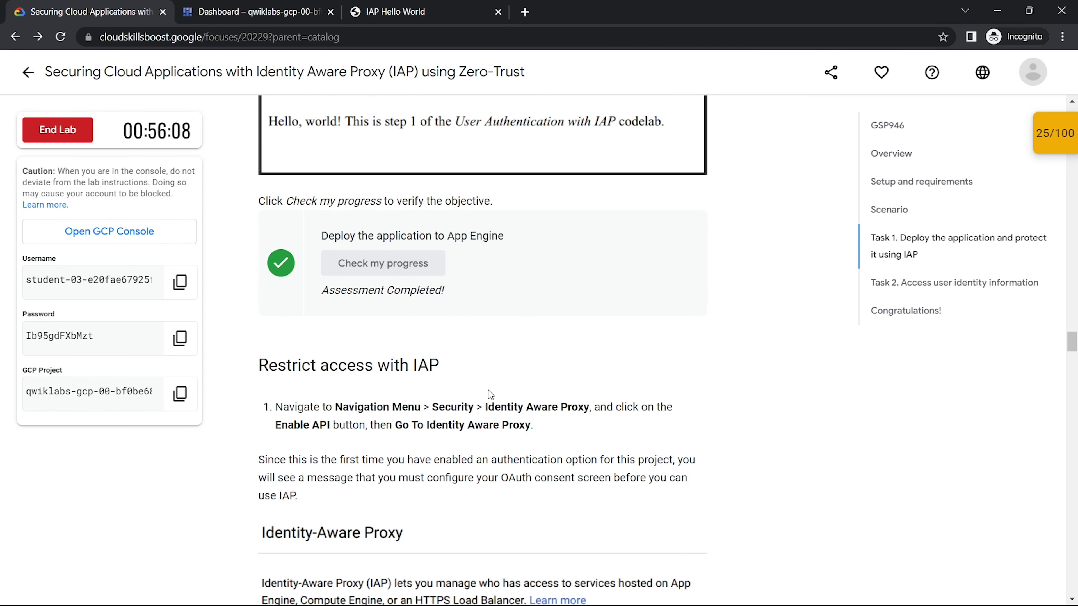
drag(483, 402, 589, 407)
key(ctrl+c)
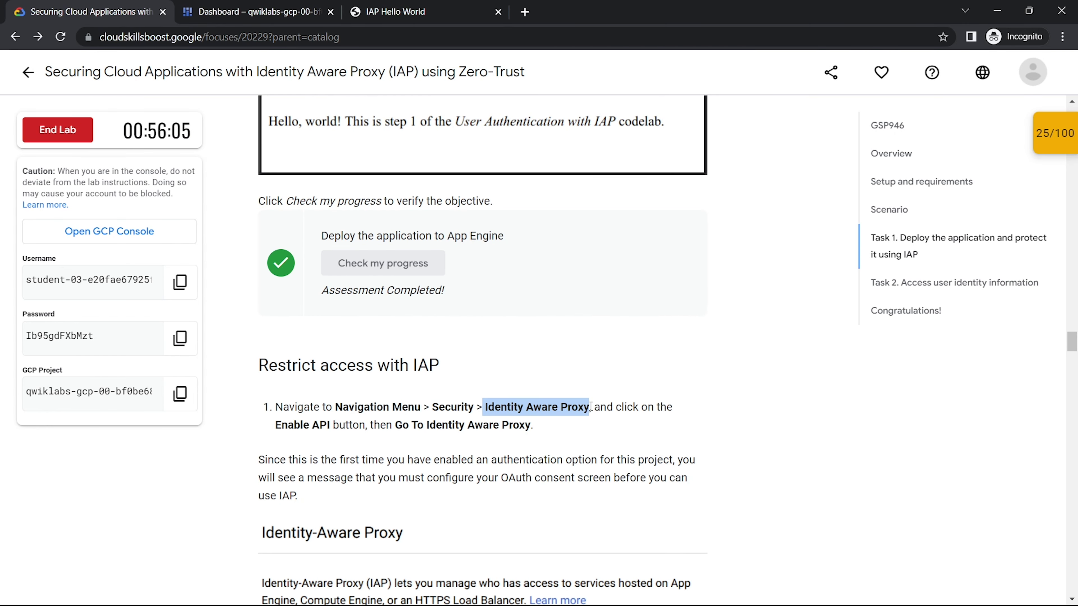
key(ctrl+Tab)
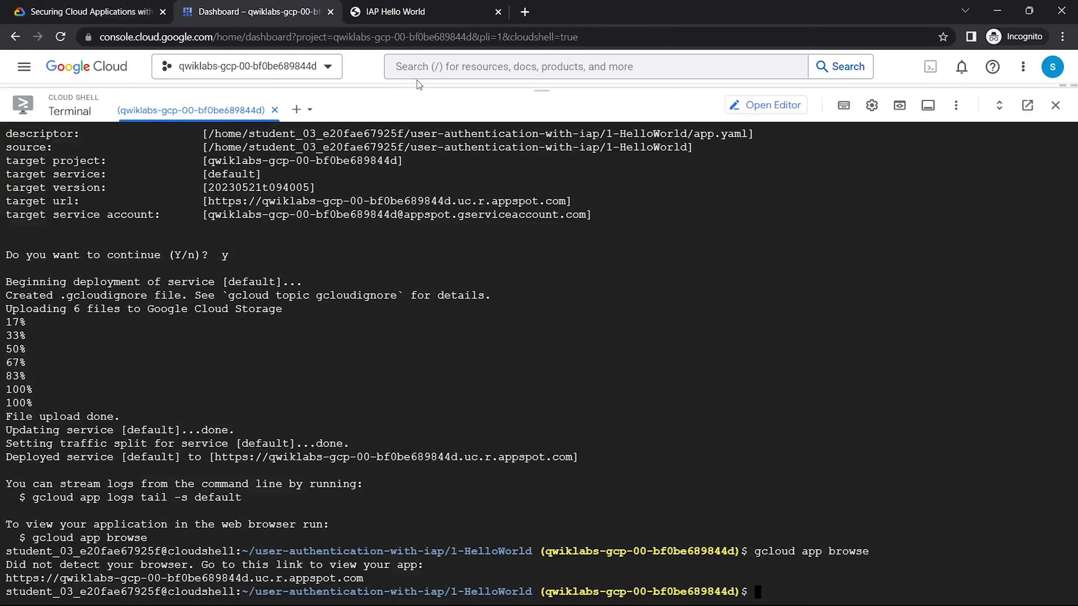
click(478, 70)
key(ctrl+v)
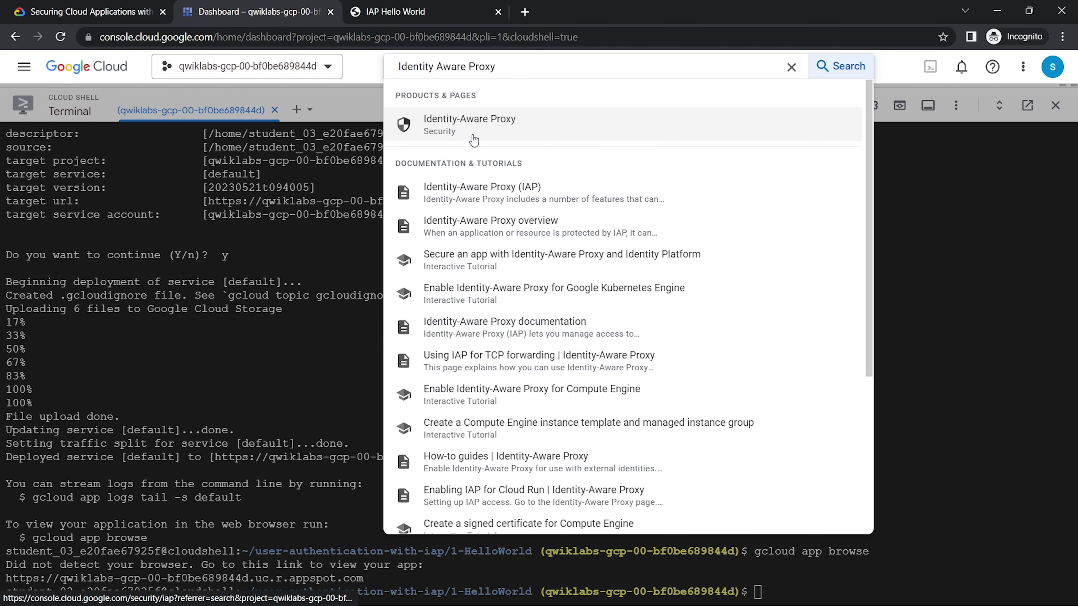
right_click(473, 140)
click(507, 150)
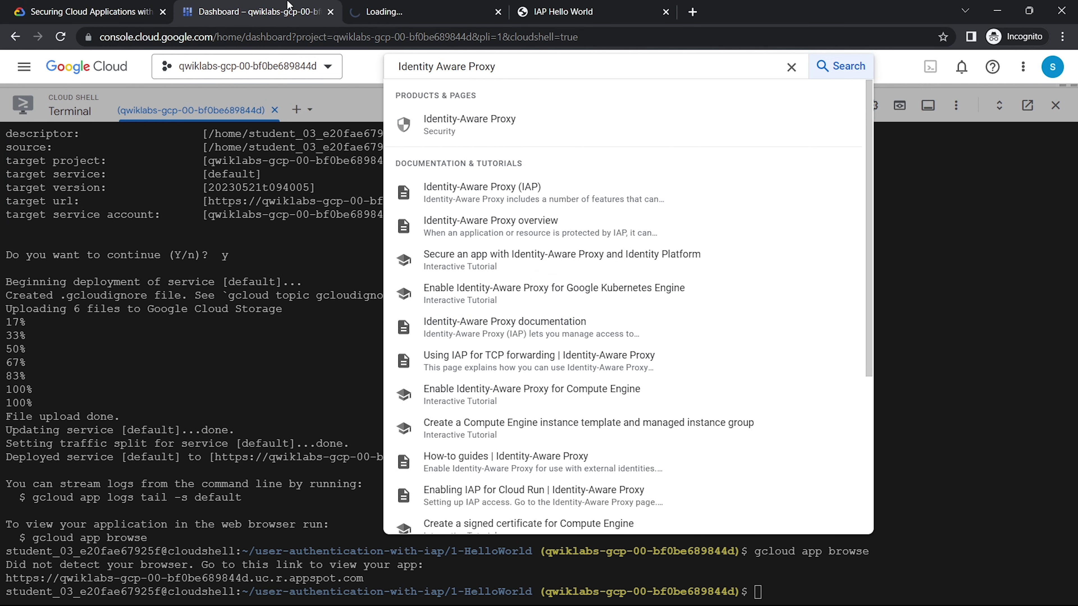
click(364, 67)
Step: Read the lab instructions on enabling the API, enable the Identity-Aware Proxy API and continue to Identity-Aware Proxy
click(85, 12)
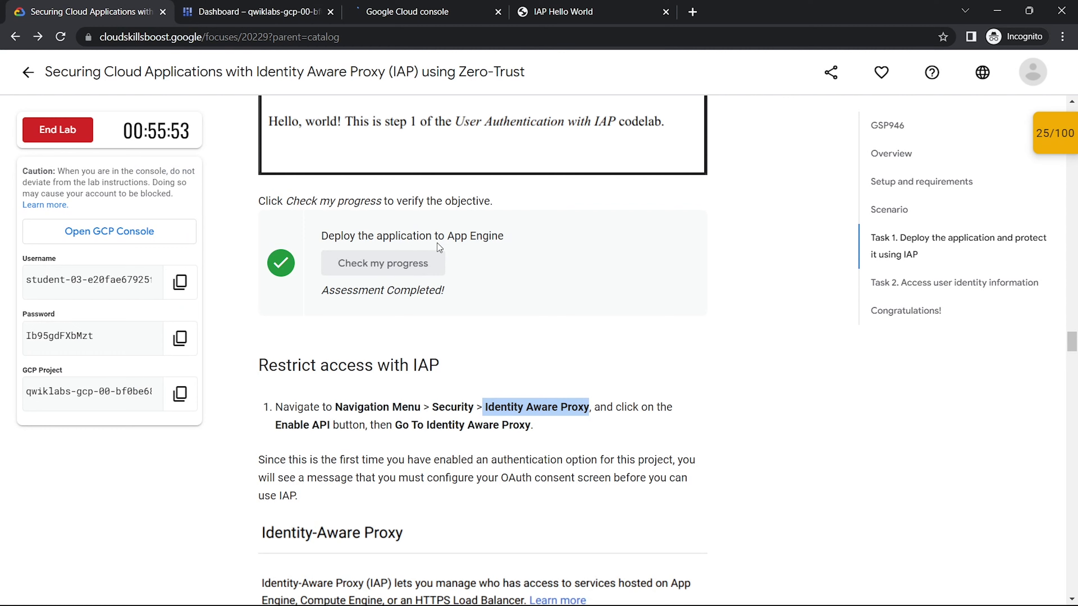
scroll(437, 242, down, 3)
drag(275, 240, 331, 241)
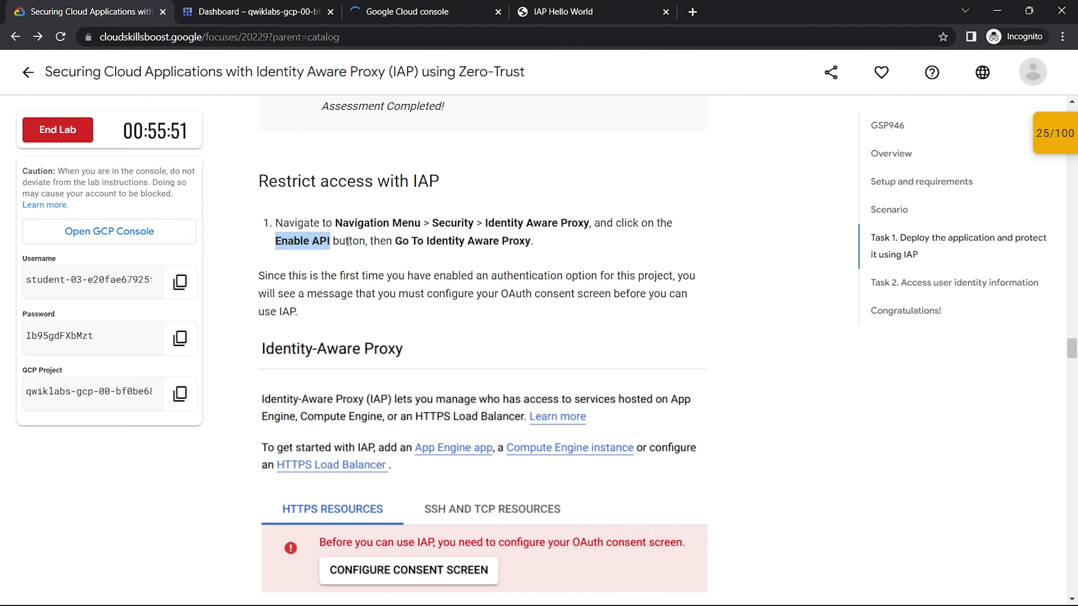
drag(402, 241, 535, 242)
scroll(534, 242, down, 3)
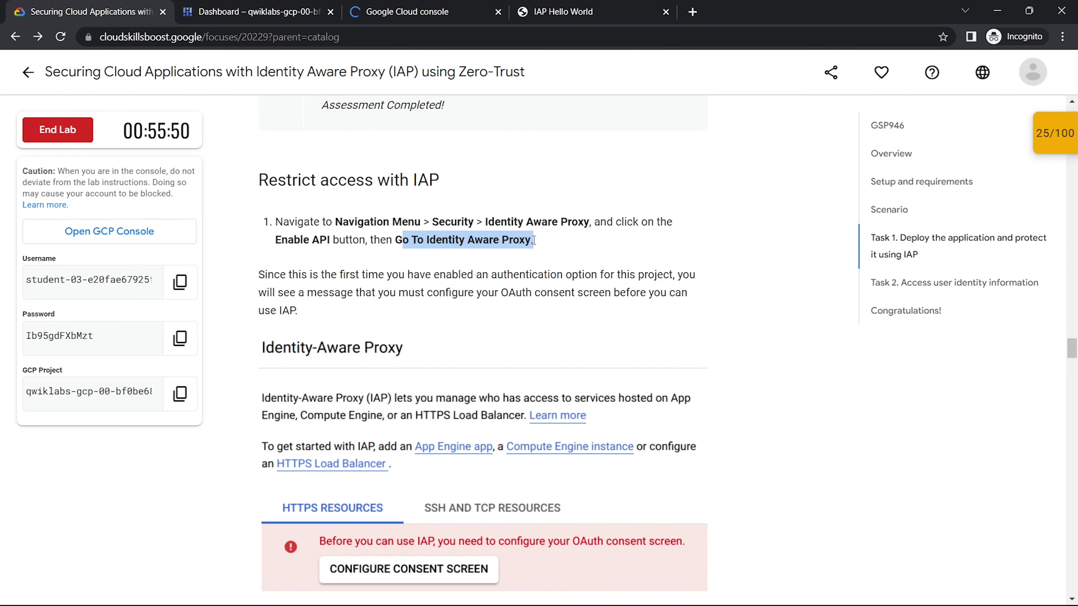
click(430, 6)
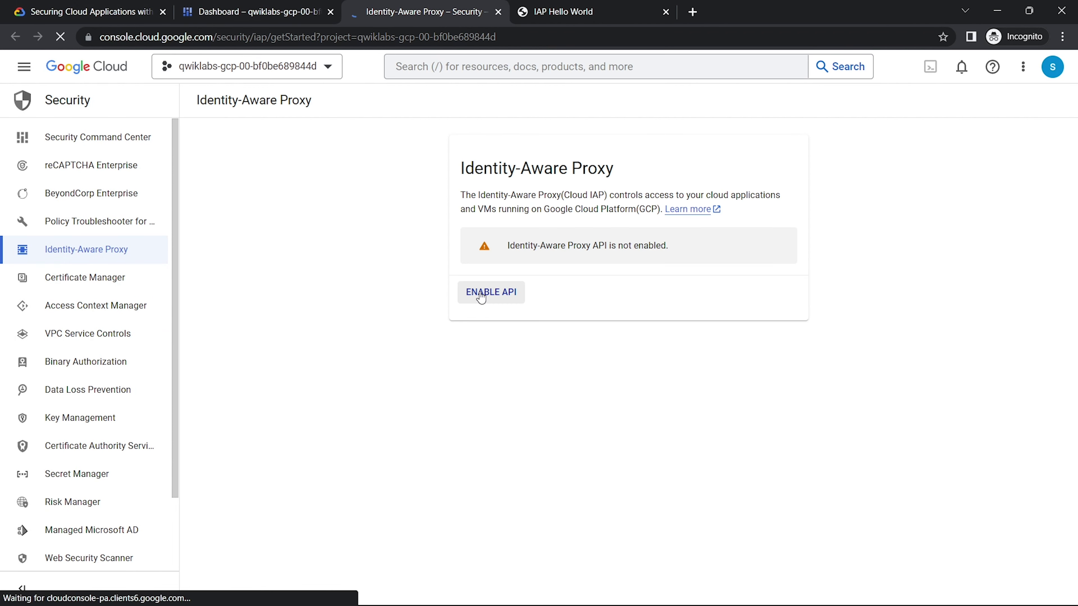
click(492, 297)
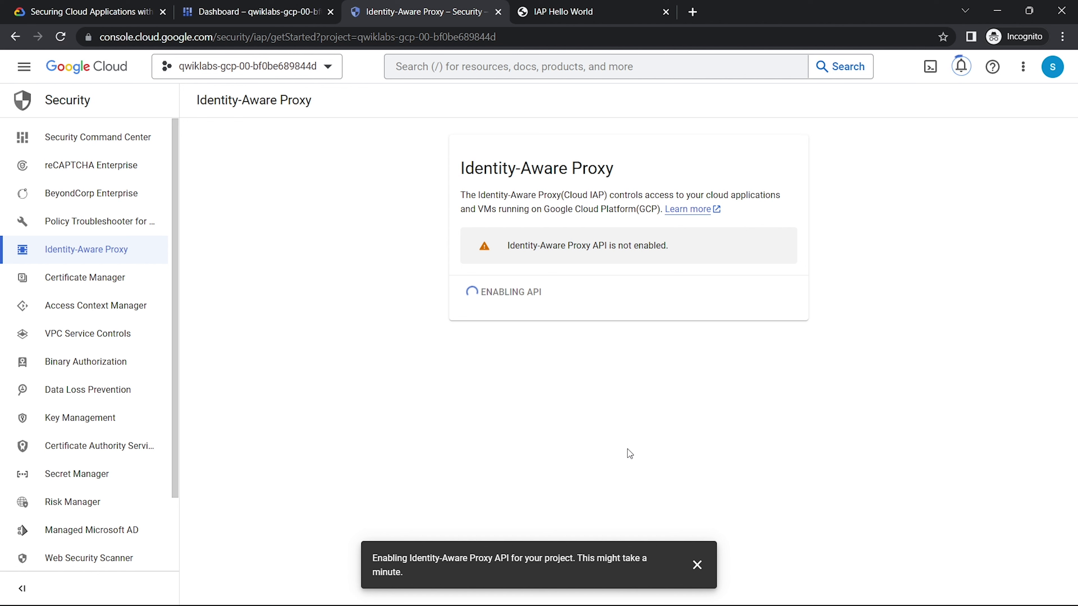
click(549, 243)
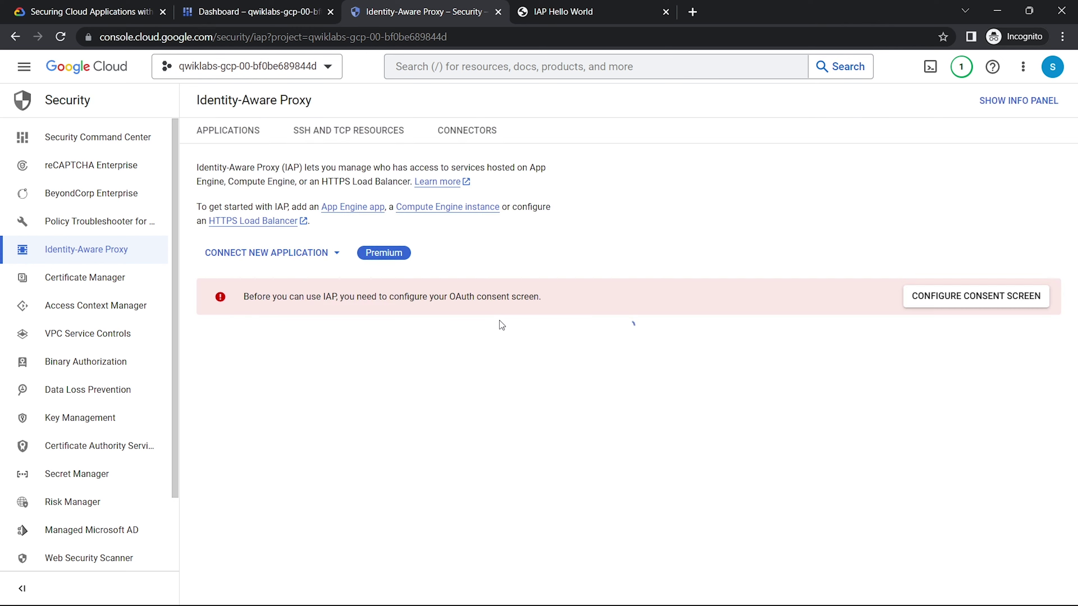
Step: Open the OAuth consent screen configuration from Identity-Aware Proxy and read the lab instructions for it
click(656, 294)
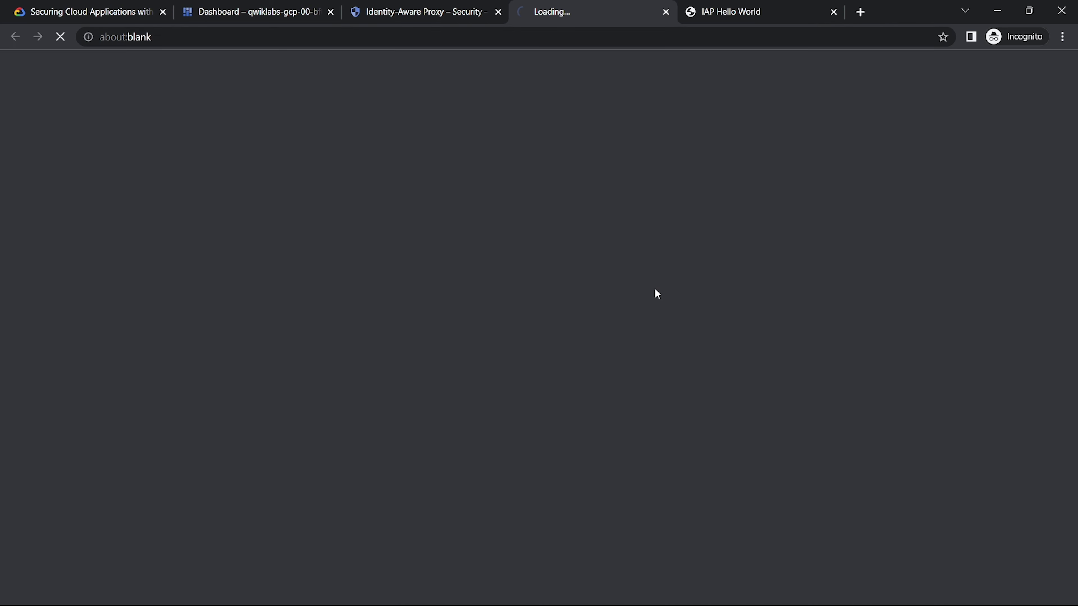
click(85, 11)
scroll(396, 286, down, 5)
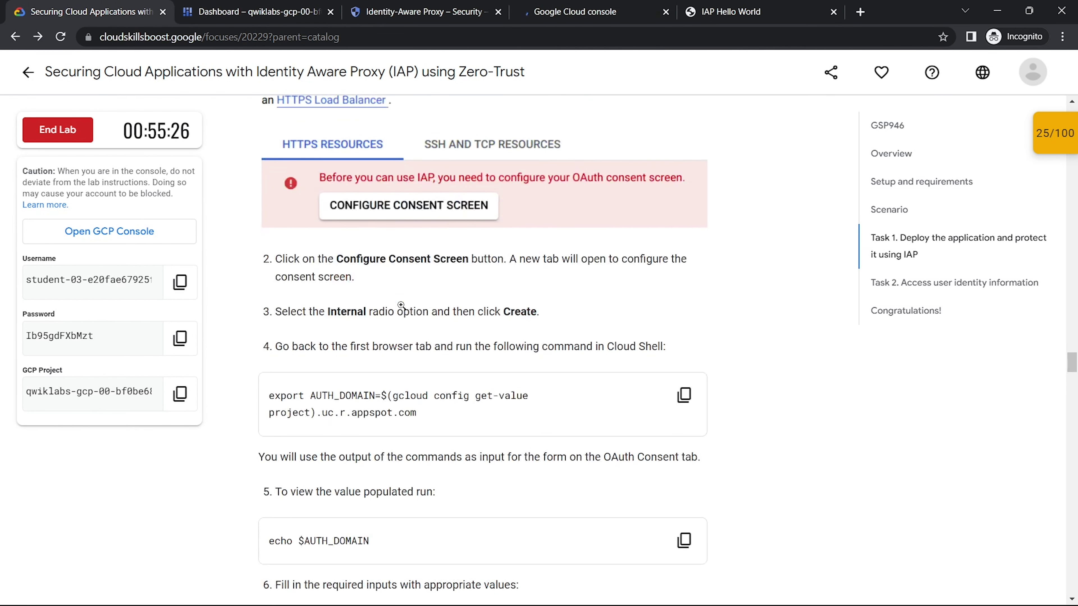
drag(327, 264, 515, 302)
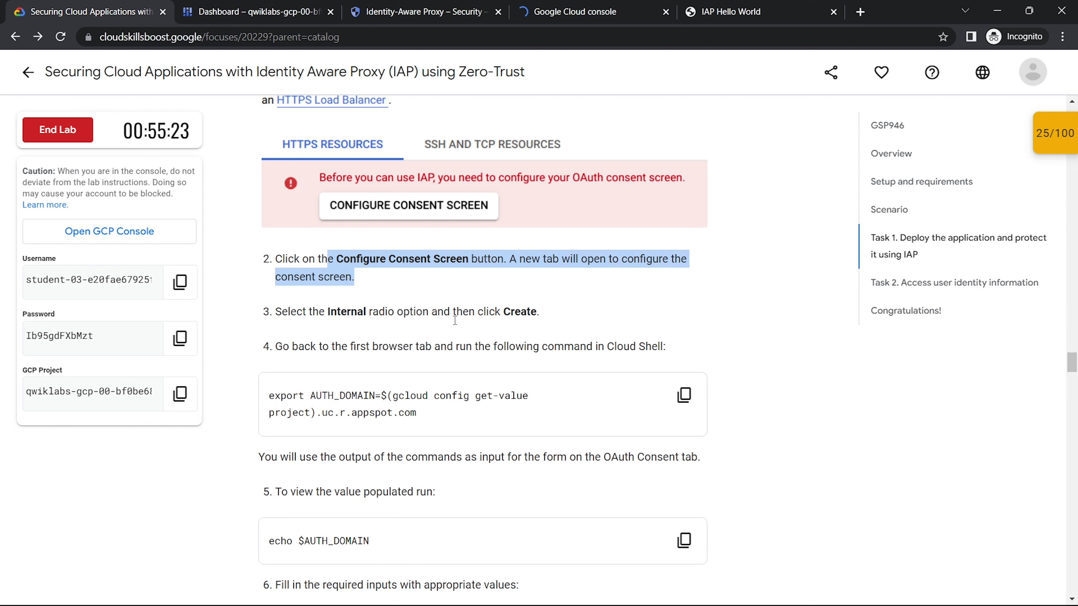
Step: Run export AUTH_DOMAIN=$(gcloud config get-value project).uc.r.appspot.com in Cloud Shell, copied from the lab instructions
click(683, 395)
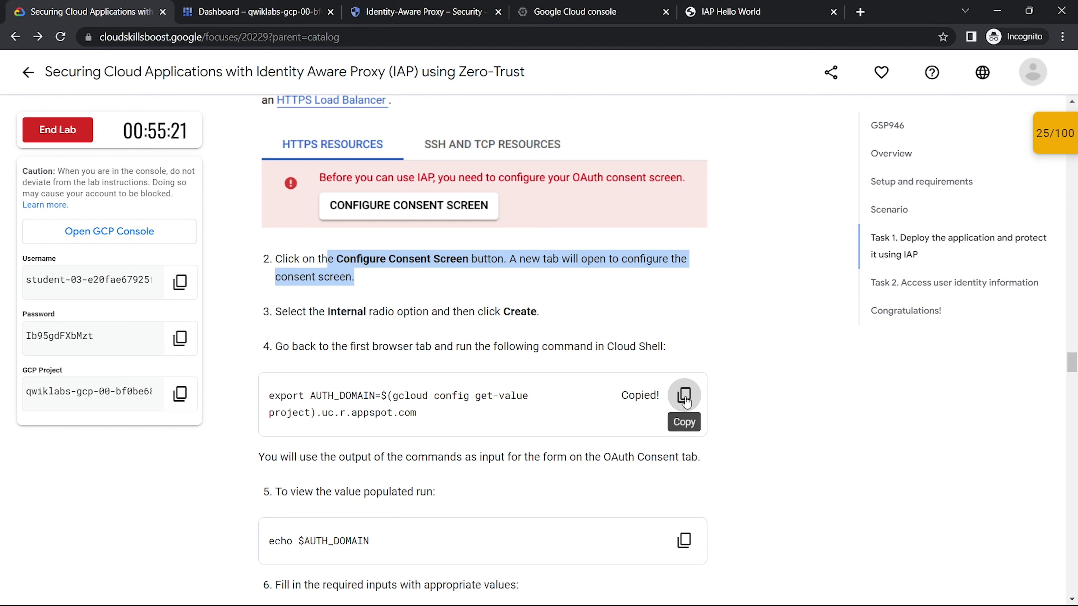
click(266, 6)
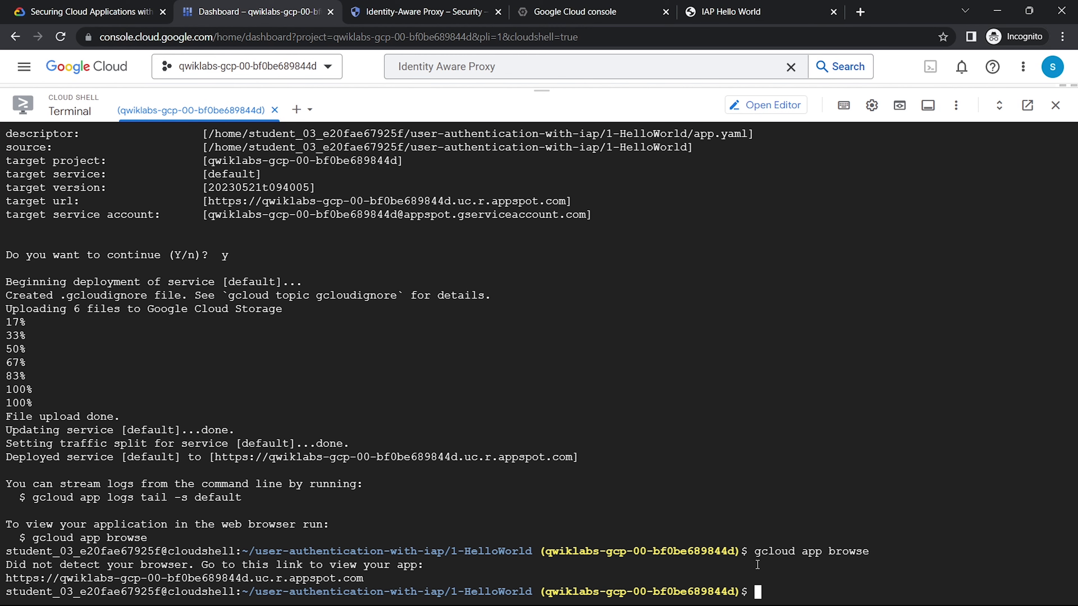
key(ctrl+v)
key(Return)
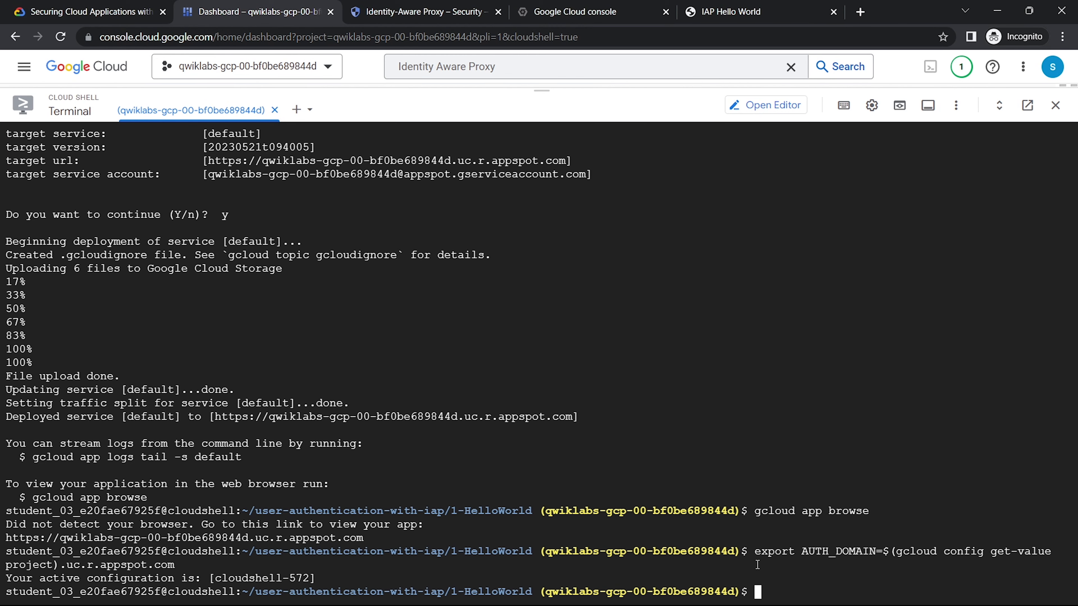
Step: Print the domain value in Cloud Shell with echo $AUTH_DOMAIN, copied from the lab instructions
click(85, 12)
scroll(630, 305, down, 5)
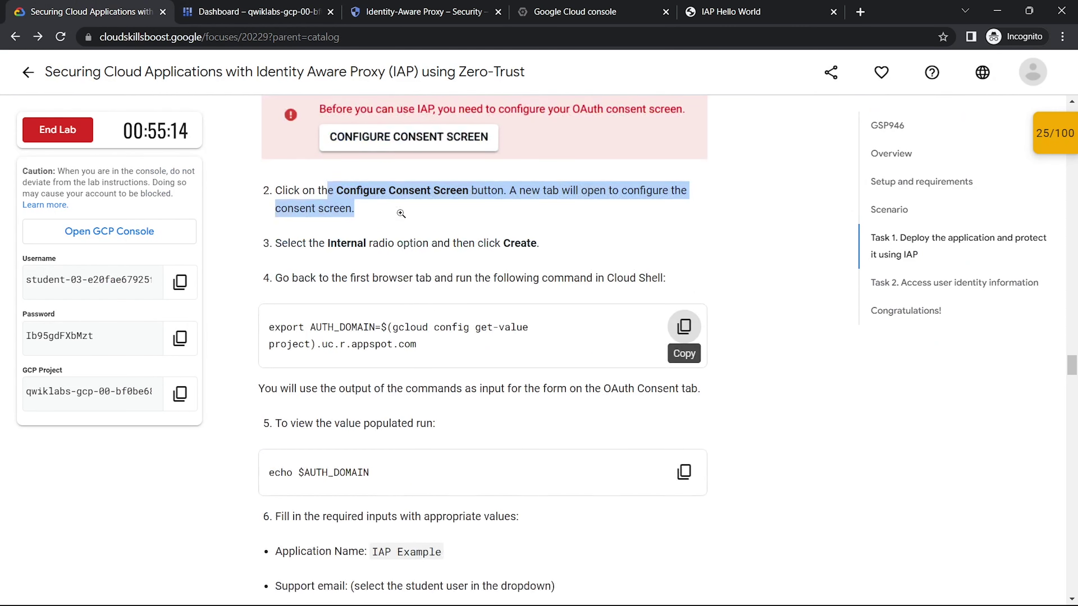
click(684, 328)
click(195, 4)
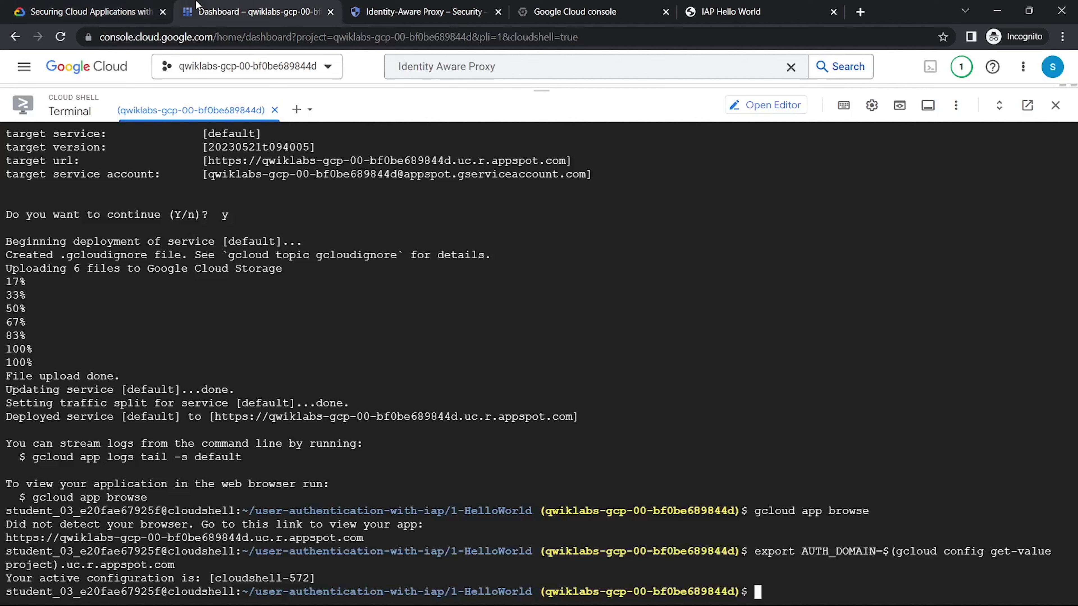
key(ctrl+v)
key(Return)
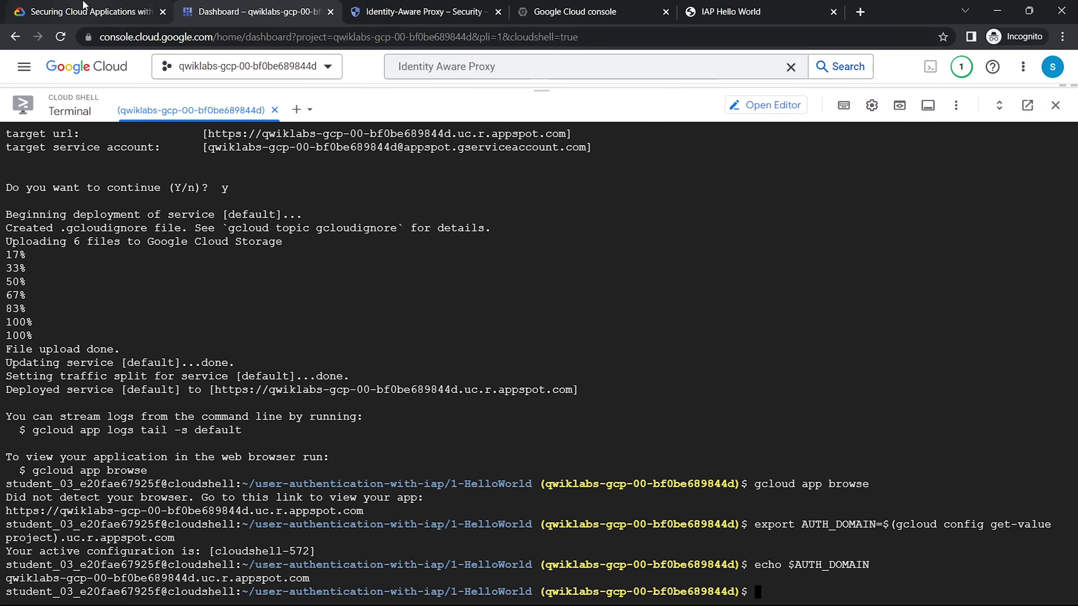
Step: Choose the Internal user type for the OAuth consent screen, as the lab instructs, and create it
click(84, 12)
scroll(432, 256, up, 3)
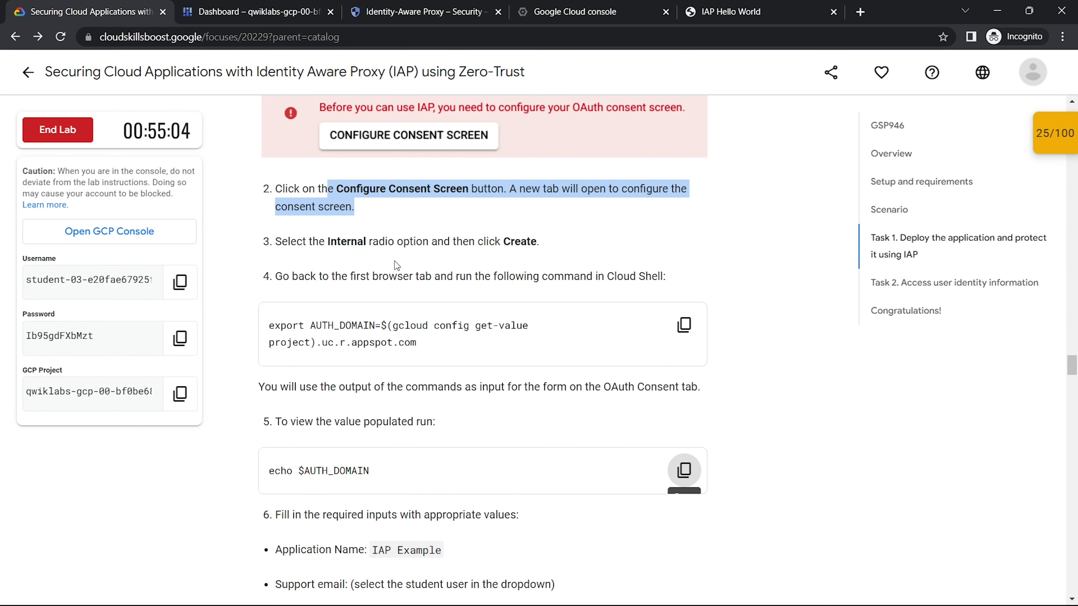
click(617, 11)
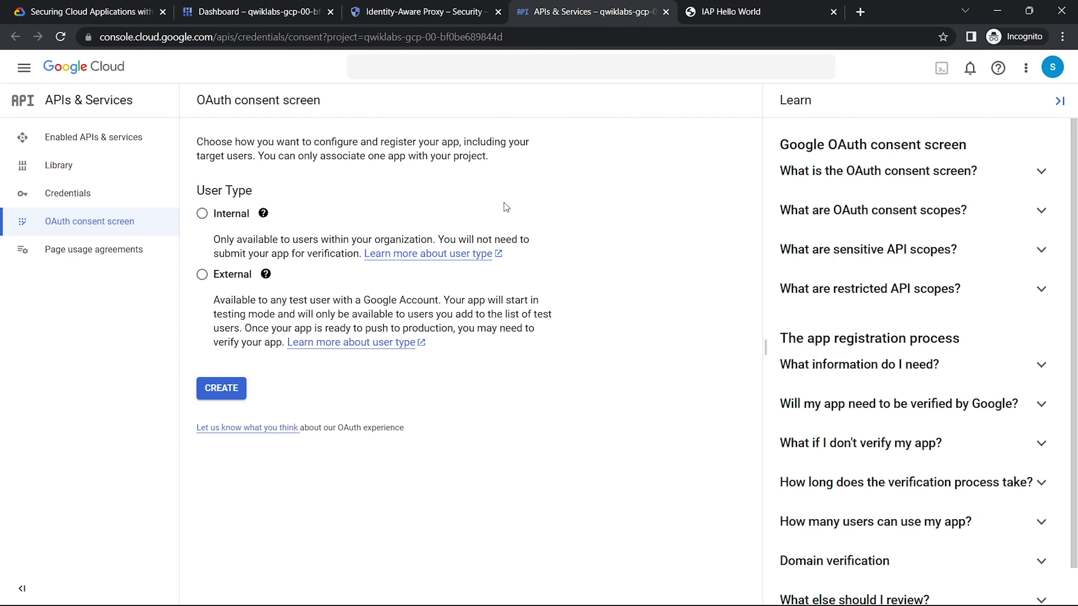
click(203, 214)
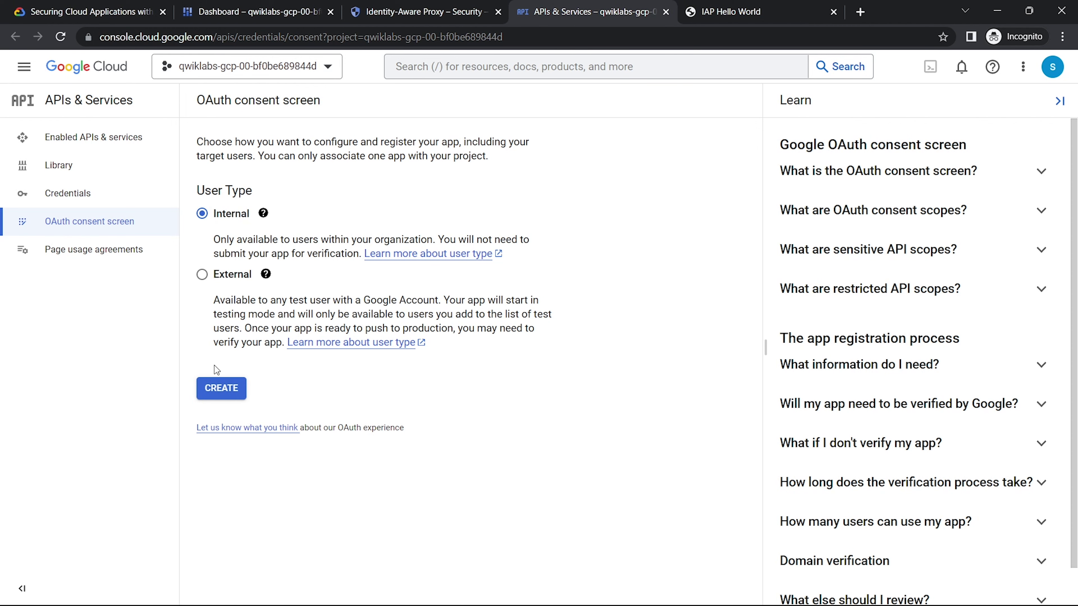
click(219, 384)
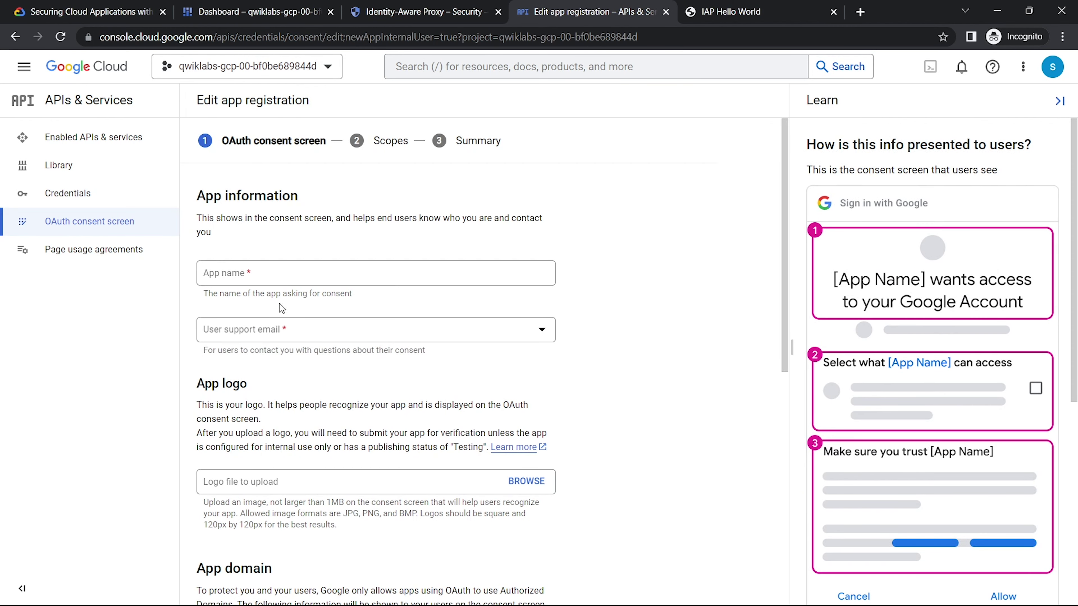
Step: Set the app name in the app registration to IAP Example, copied from the lab instructions
click(76, 5)
scroll(445, 290, down, 10)
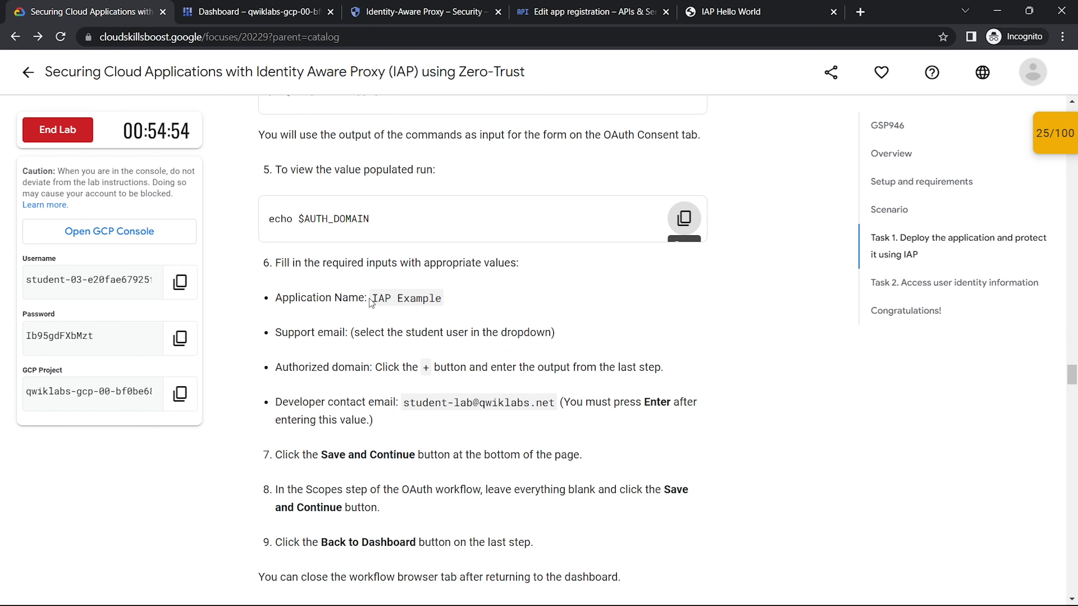
drag(375, 298, 450, 308)
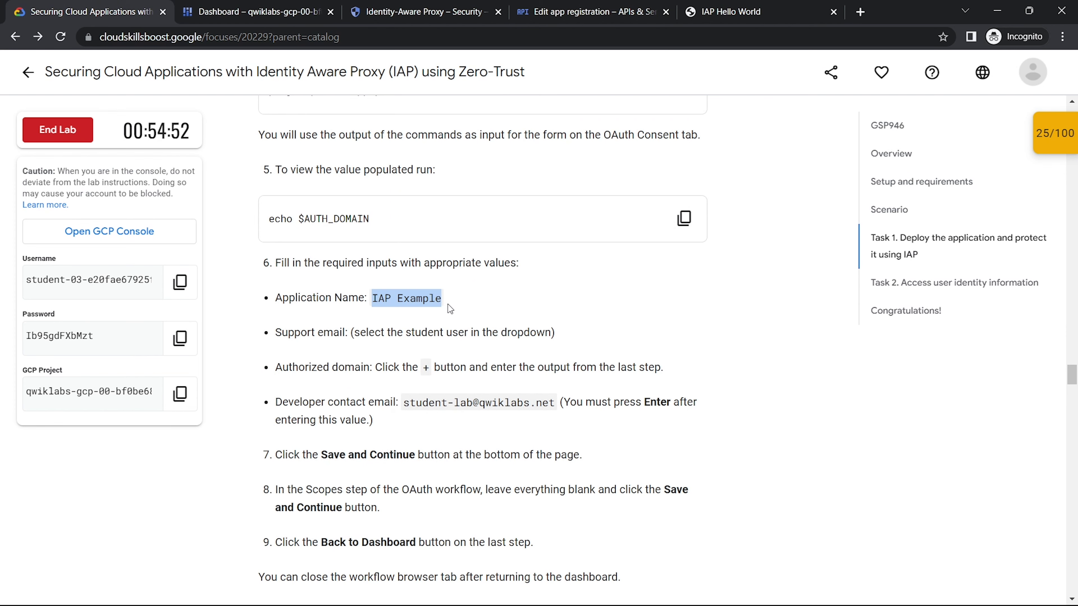
click(635, 5)
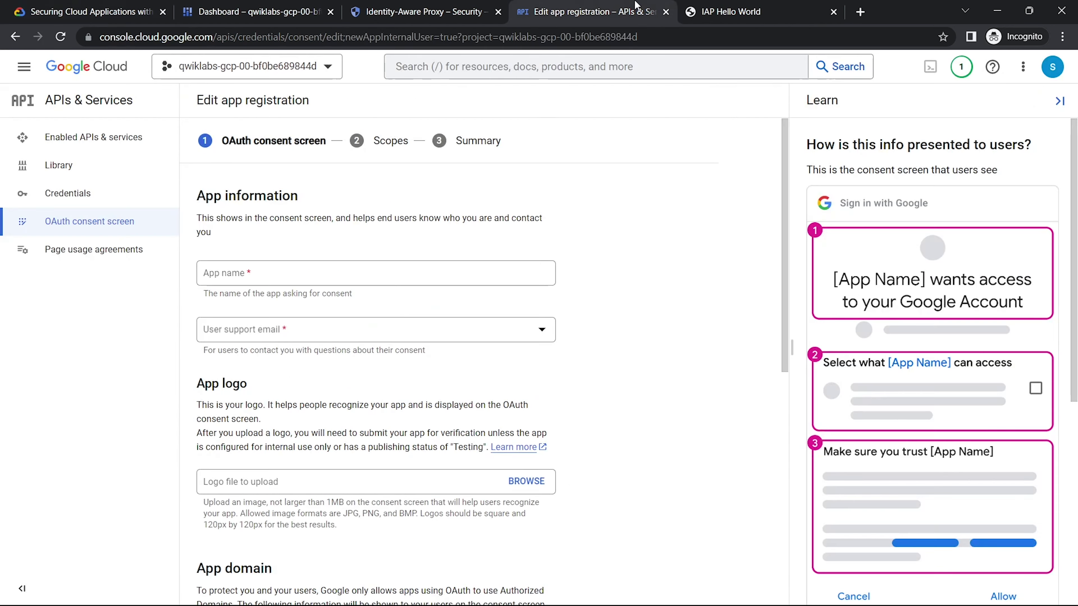
click(337, 273)
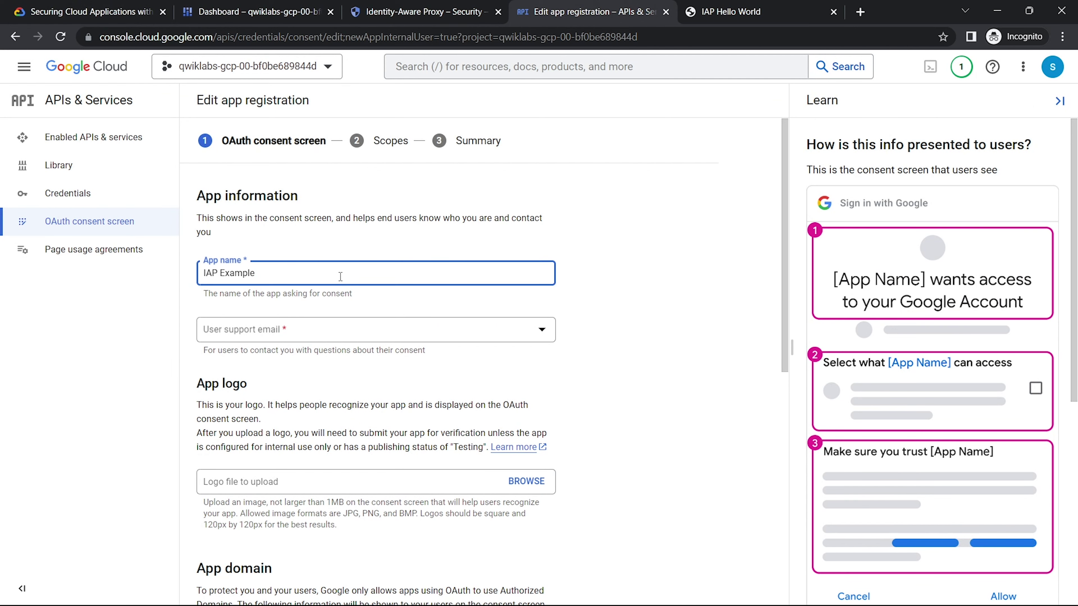
Step: Select the student account as user support email and add authorized domain qwiklabs-gcp-00-bf0be689844d.uc.r.appspot.com, copied from the Cloud Shell output
click(373, 336)
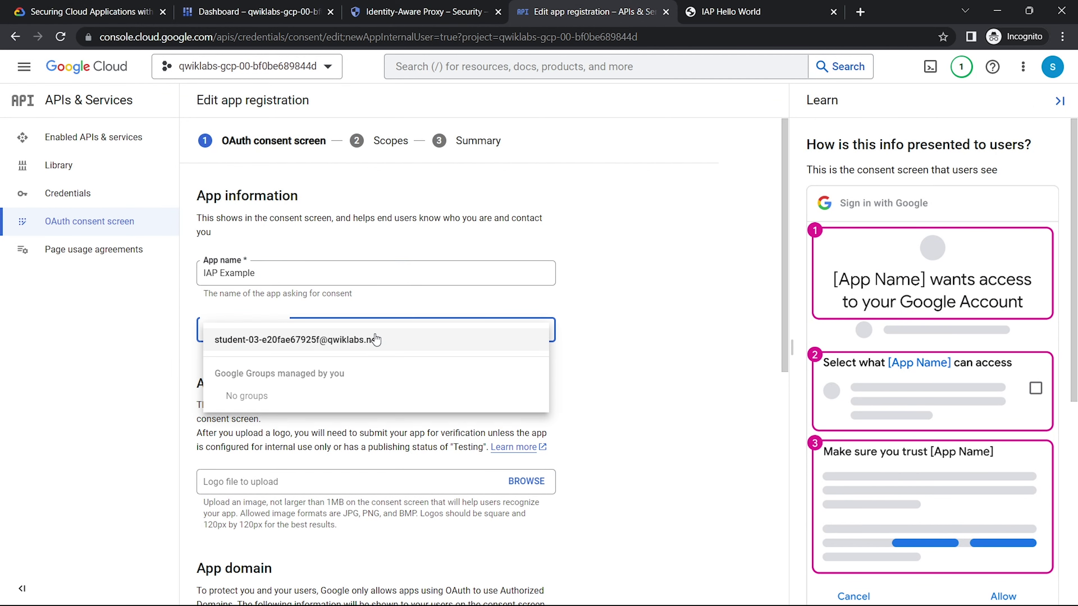
click(341, 342)
scroll(341, 345, down, 3)
scroll(350, 329, down, 6)
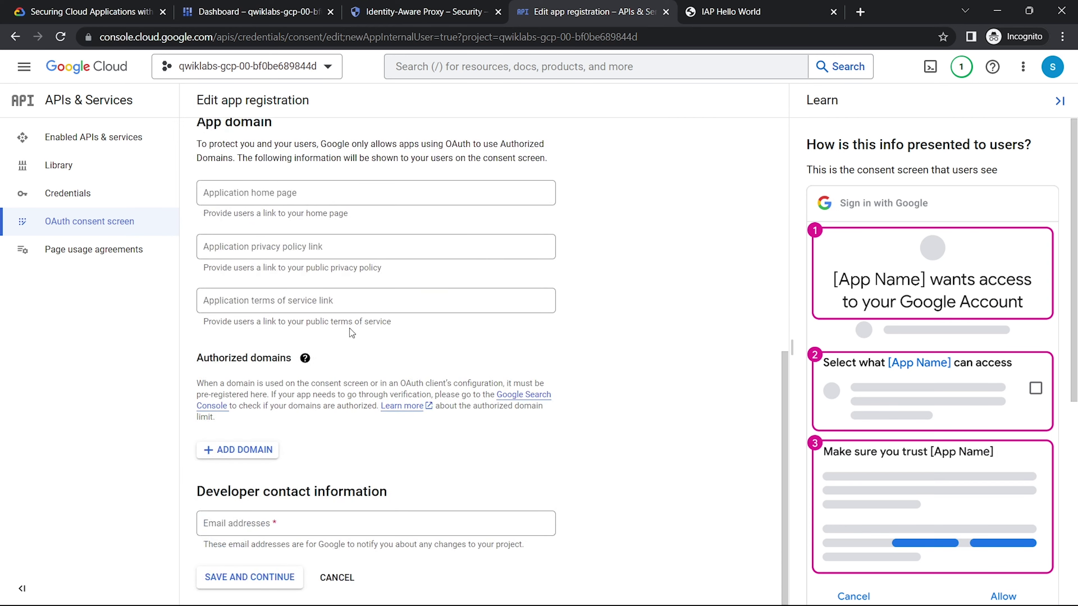
click(237, 450)
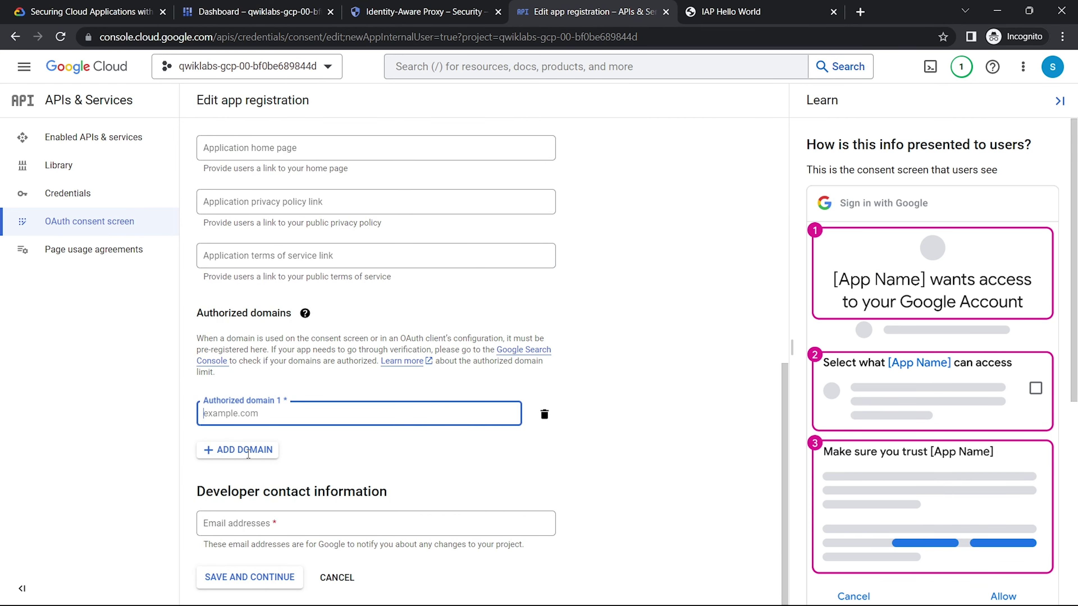
click(197, 6)
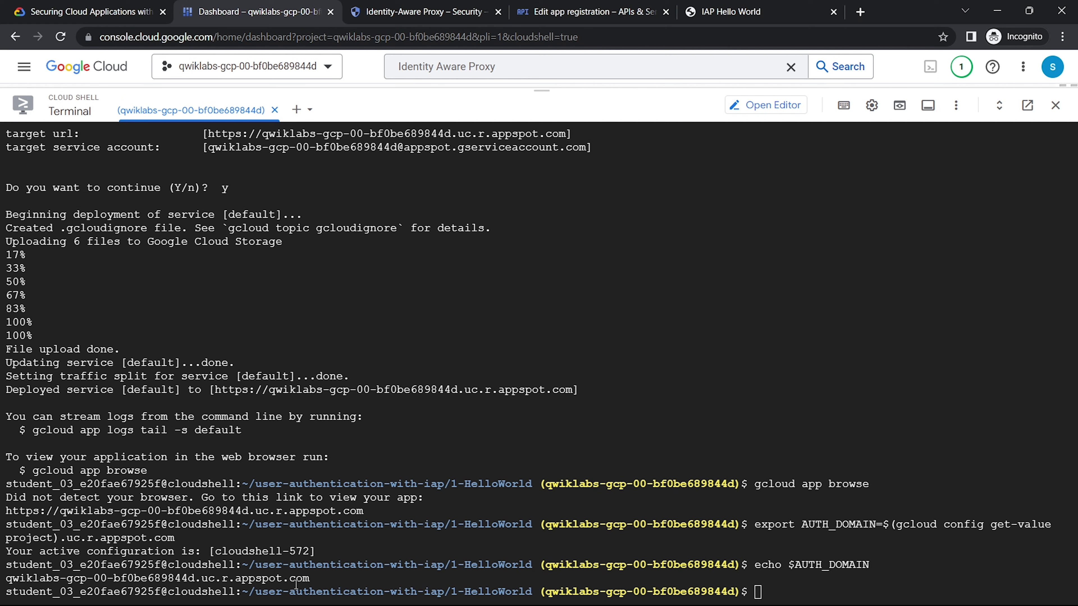
drag(313, 578, 4, 578)
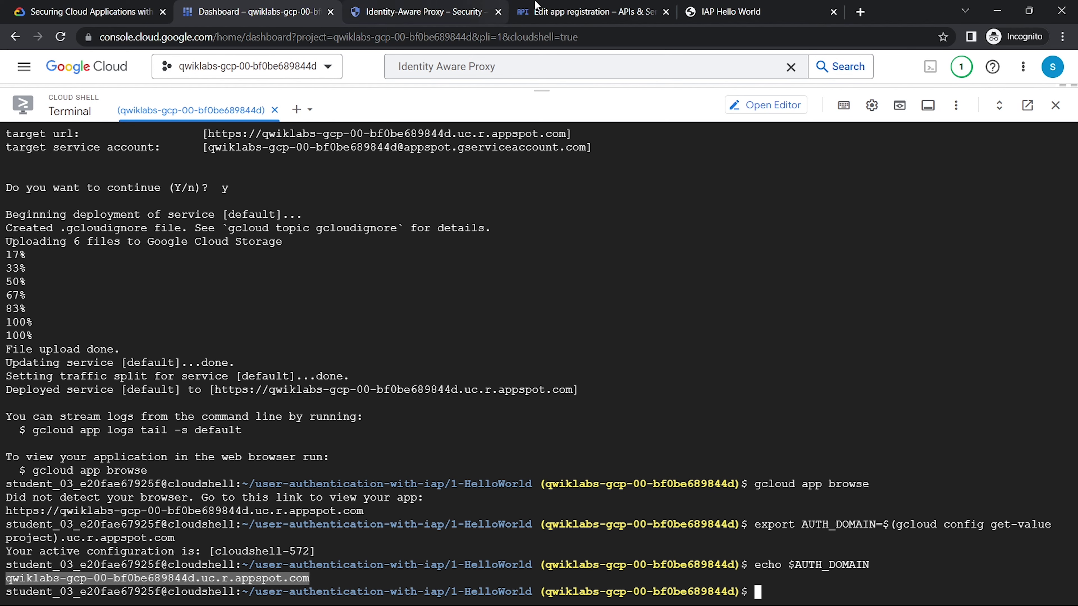
click(556, 5)
text(qwiklabs-gcp-00-bf0be689844d.uc.r.appspot.com)
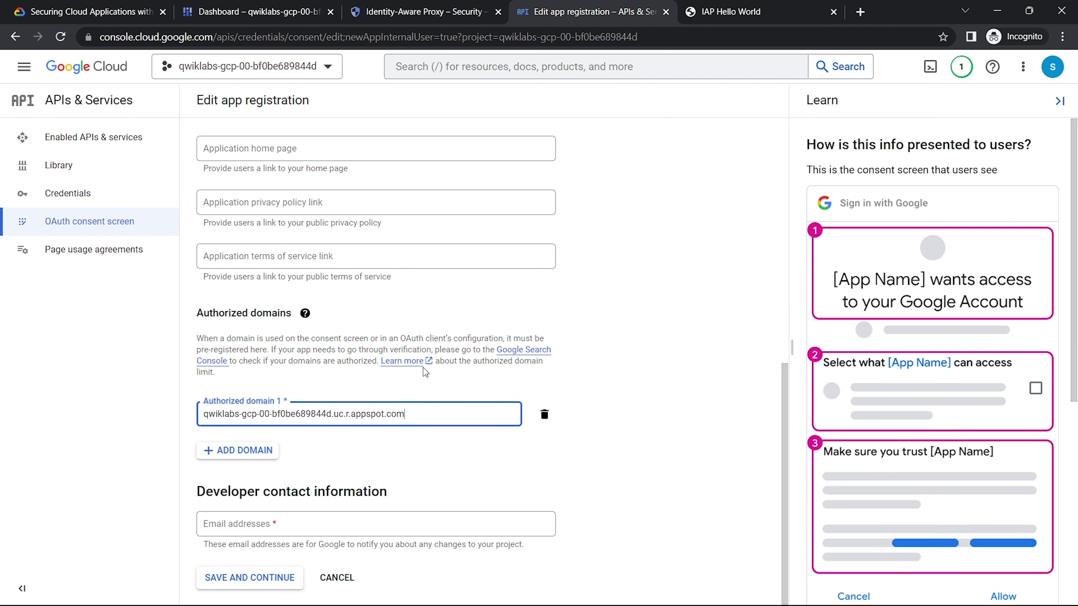
Step: Enter the student username copied from the lab page as the developer contact email, and save the consent screen details
click(446, 522)
click(85, 11)
click(180, 281)
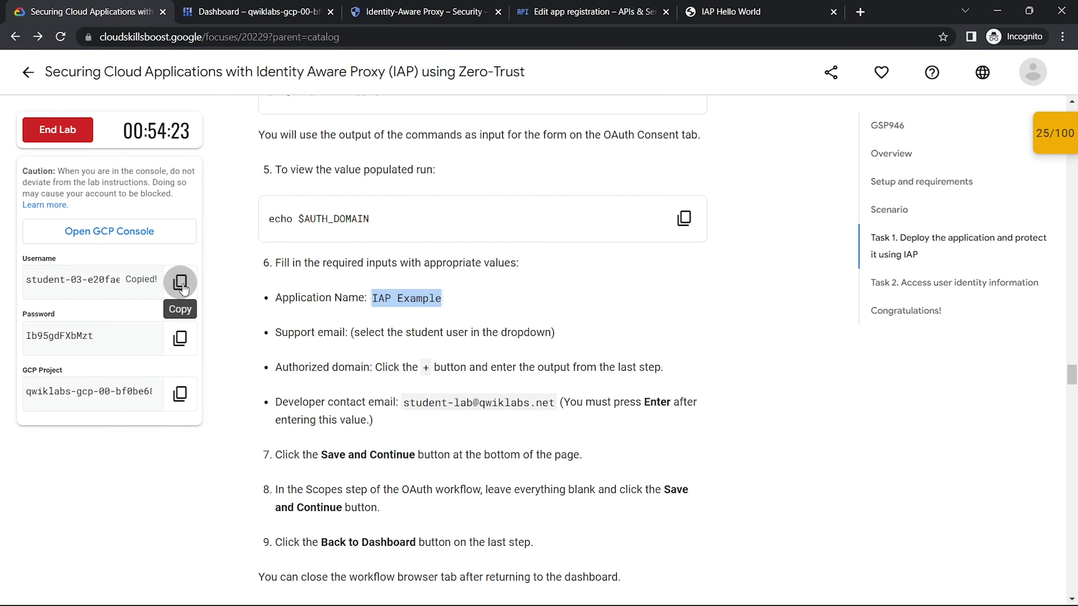
click(618, 6)
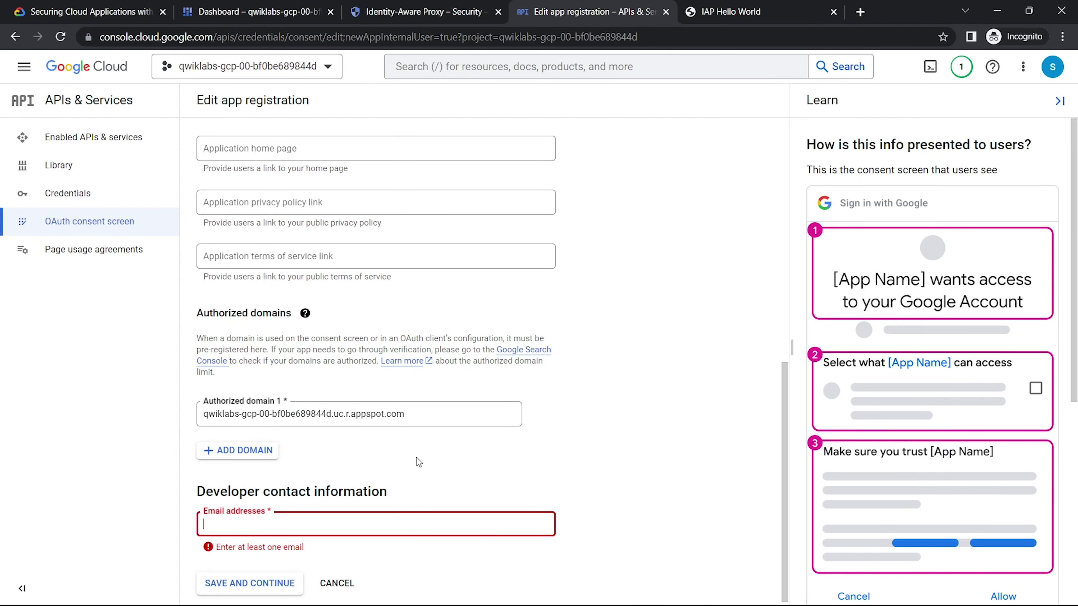
key(ctrl+v)
click(443, 488)
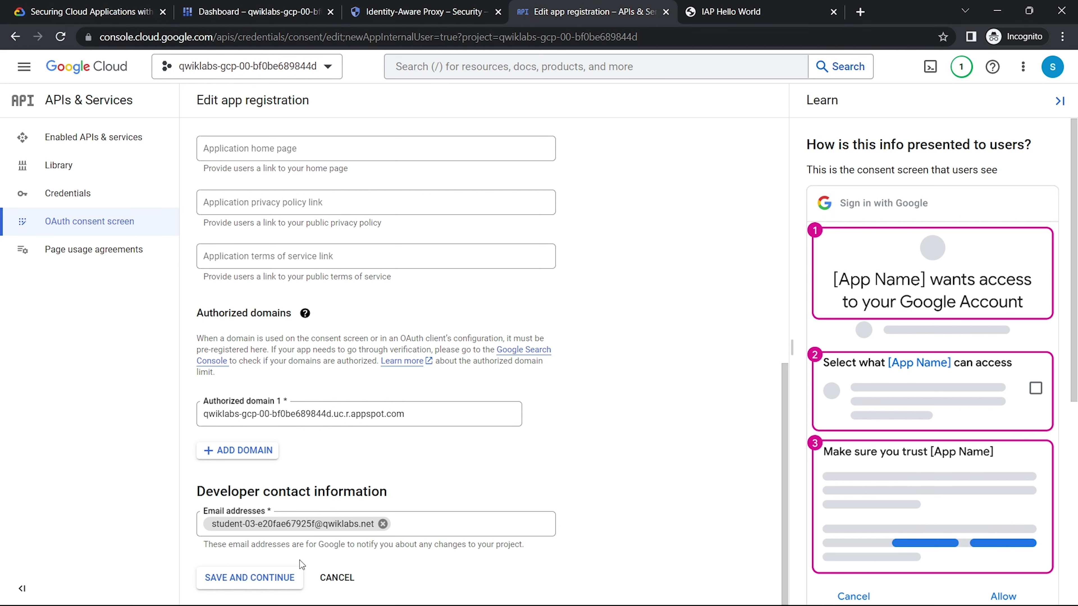
click(265, 577)
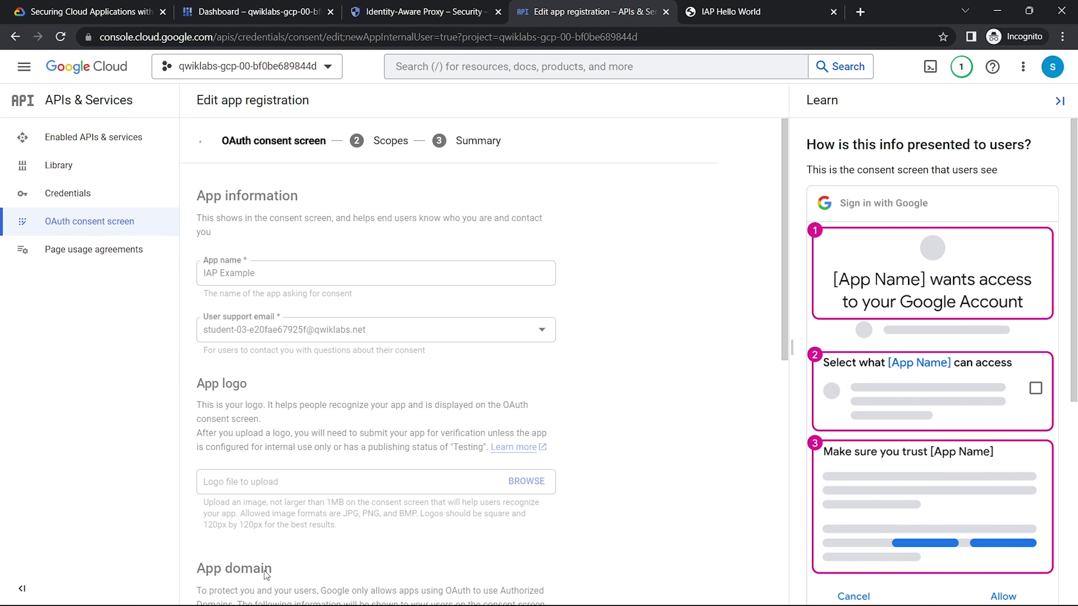
Step: Save the Scopes stage with everything left blank, and return from the registration summary to the OAuth consent screen dashboard
scroll(347, 342, down, 3)
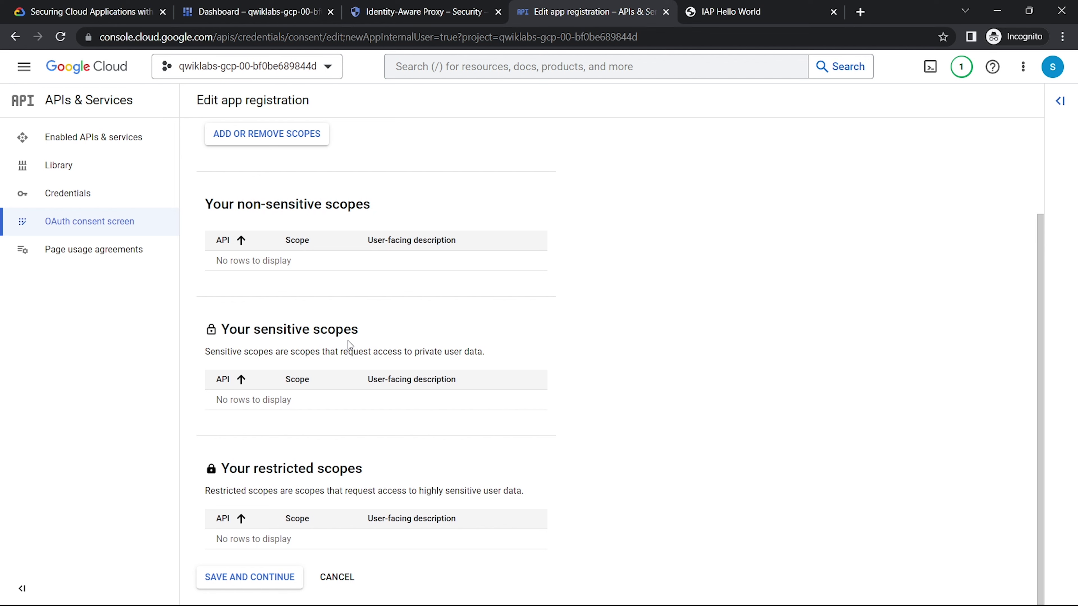
click(225, 583)
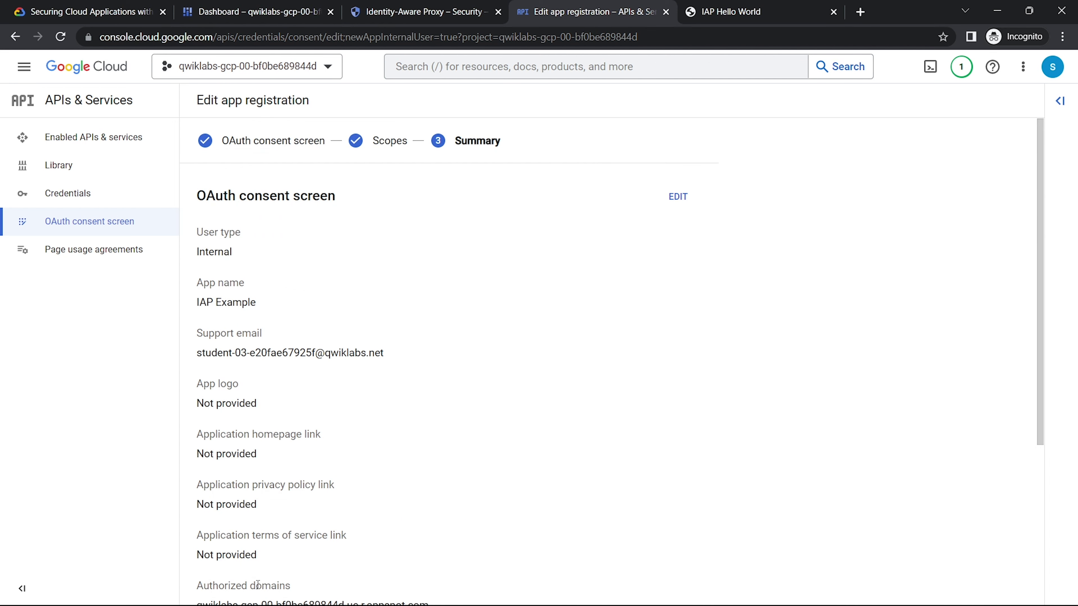
scroll(406, 310, down, 4)
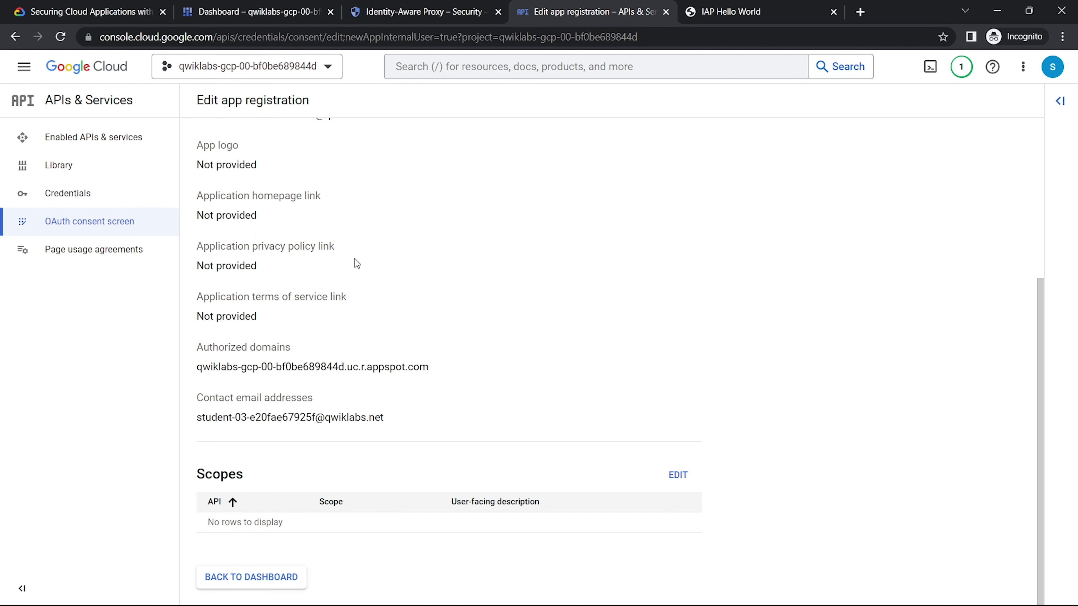
click(425, 12)
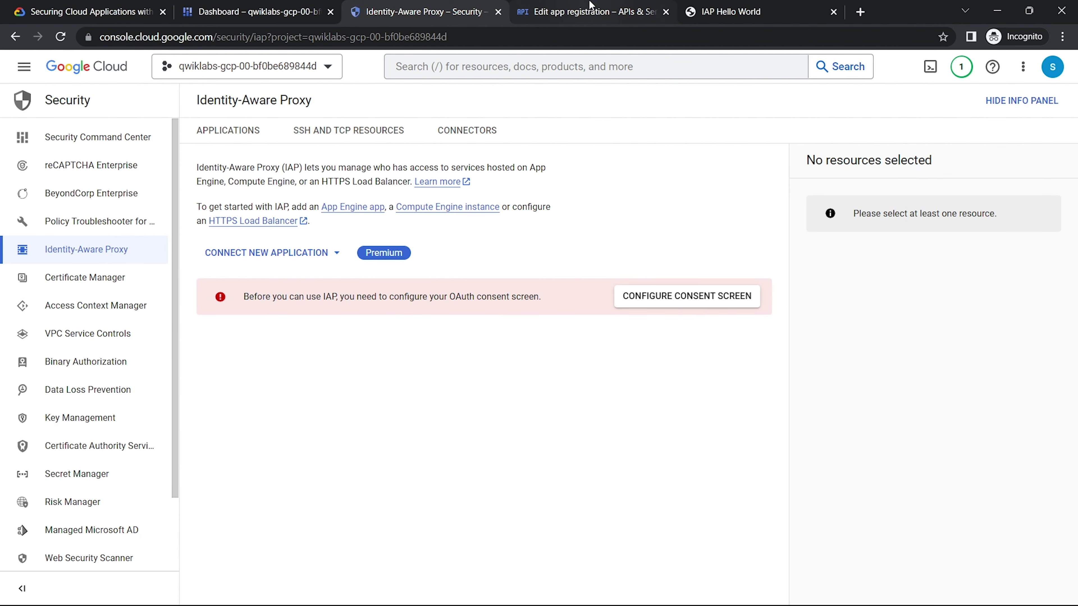
click(585, 11)
click(275, 584)
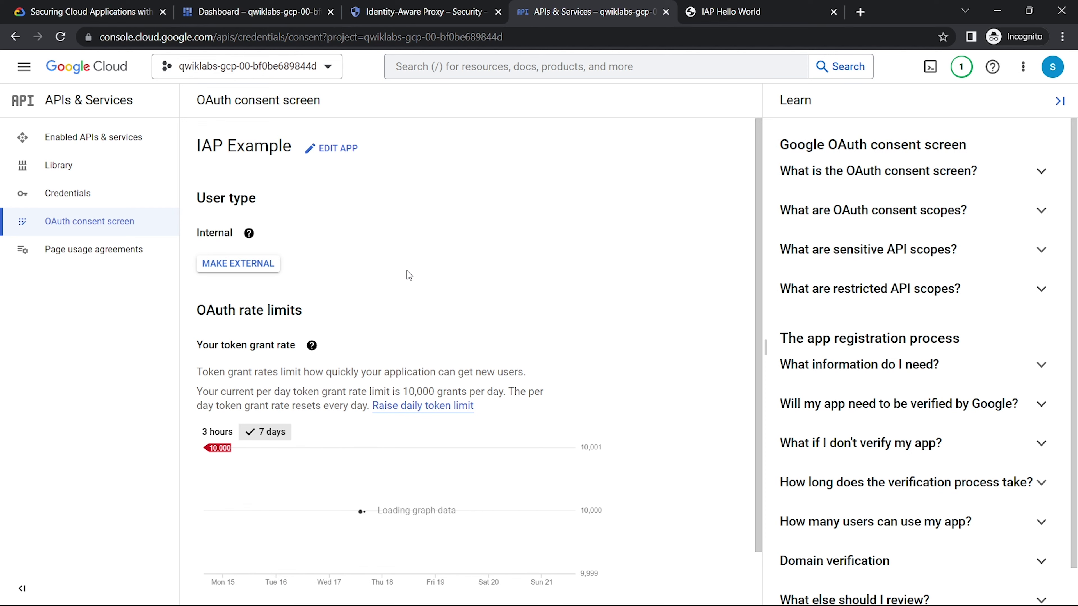
Step: Follow the lab instructions back to the Identity-Aware Proxy page and reload it
scroll(418, 263, down, 2)
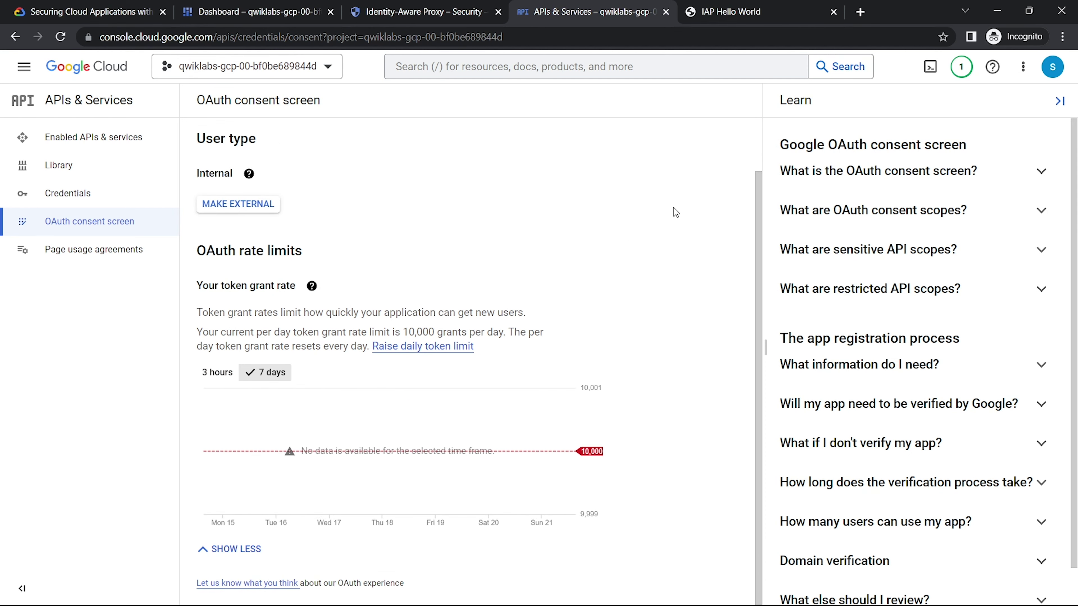
click(117, 12)
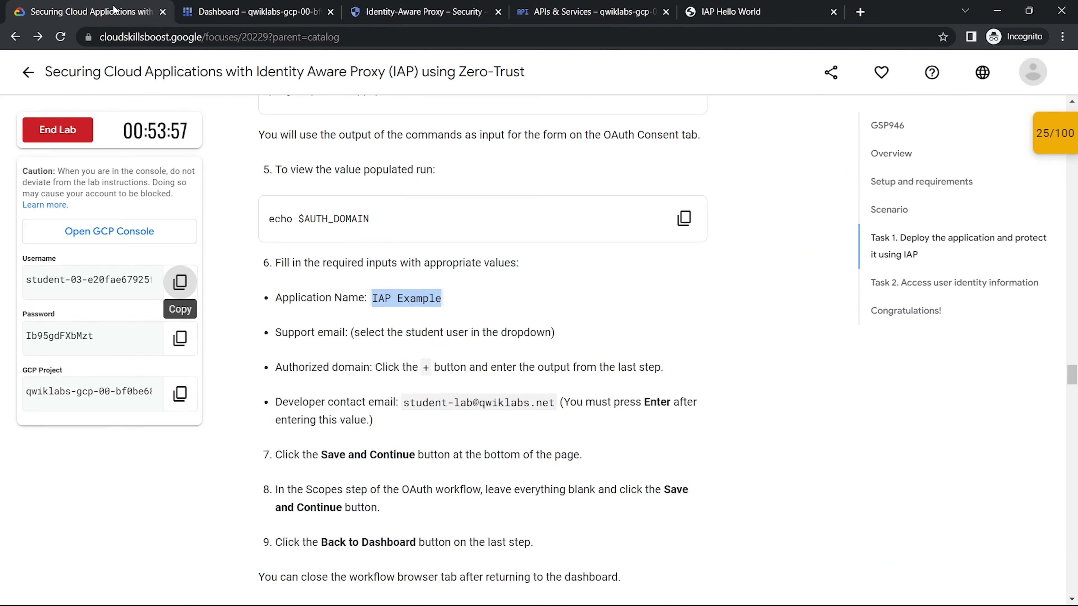
scroll(403, 290, down, 6)
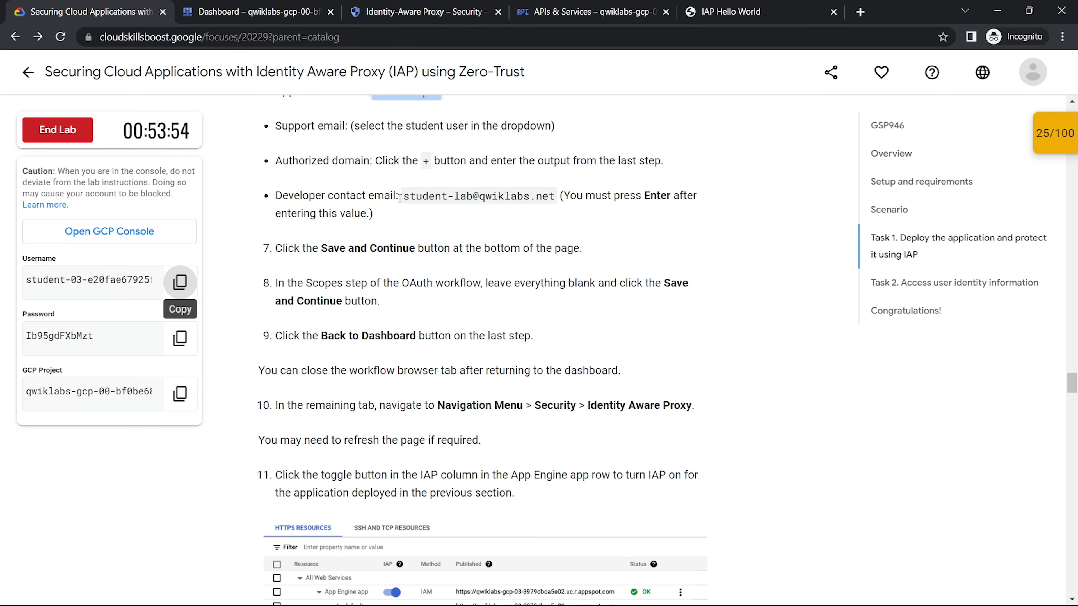
scroll(370, 143, down, 3)
drag(346, 133, 497, 133)
drag(328, 221, 459, 221)
drag(397, 289, 712, 292)
click(565, 5)
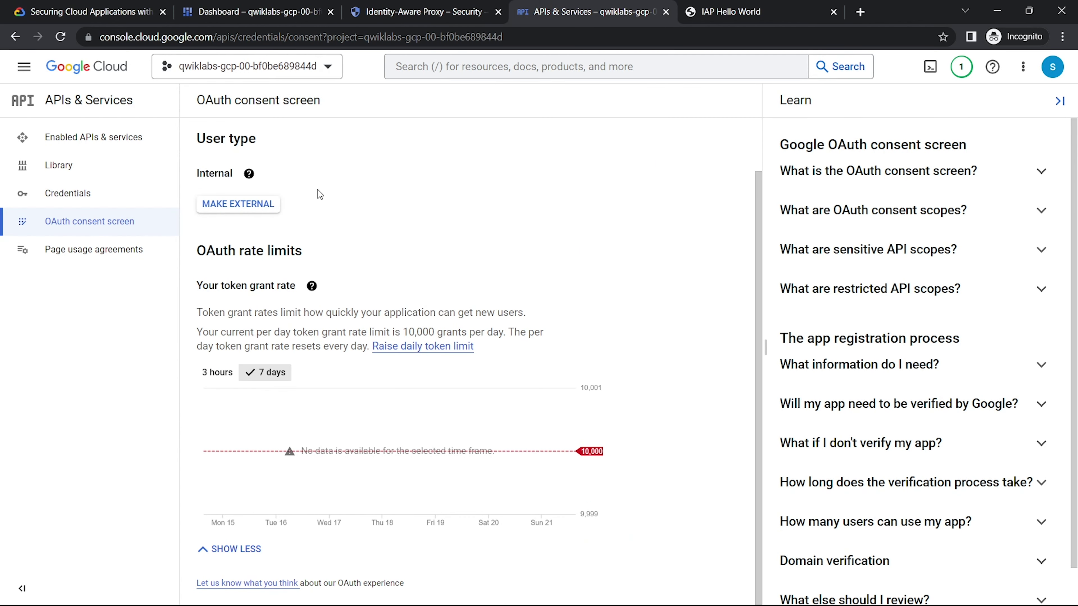
click(425, 6)
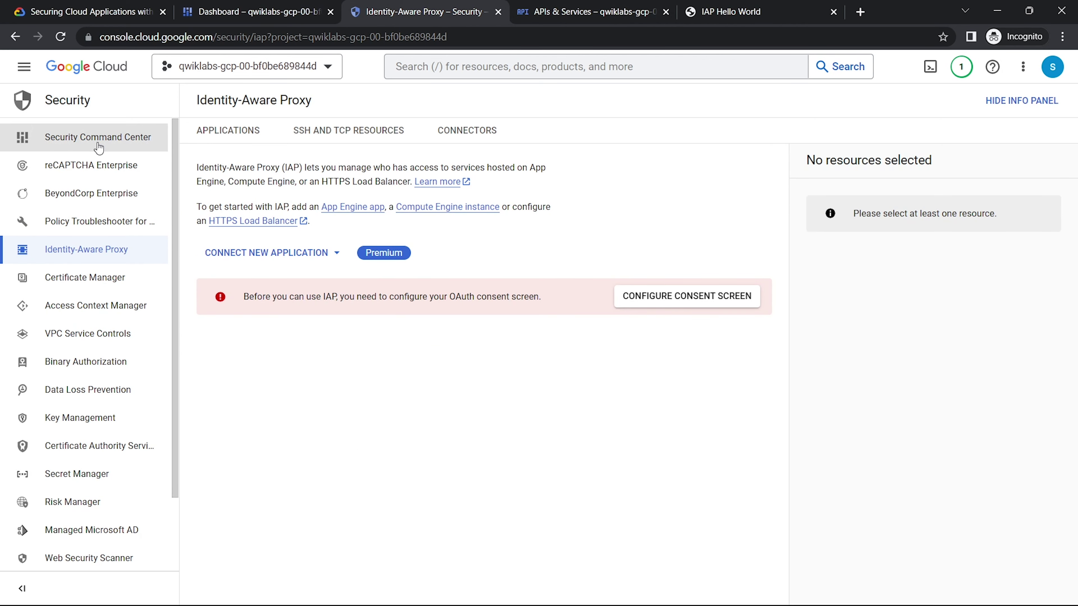
click(60, 37)
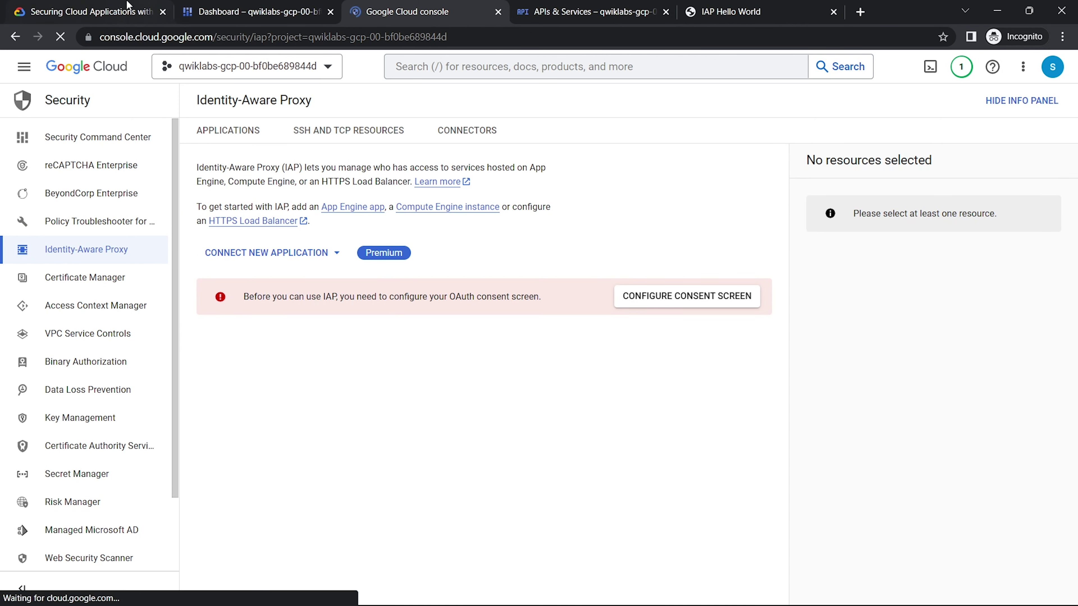
Step: Turn on IAP for the App Engine app on the Identity-Aware Proxy page, as the lab instructs
click(127, 9)
drag(302, 256, 482, 256)
scroll(482, 257, down, 3)
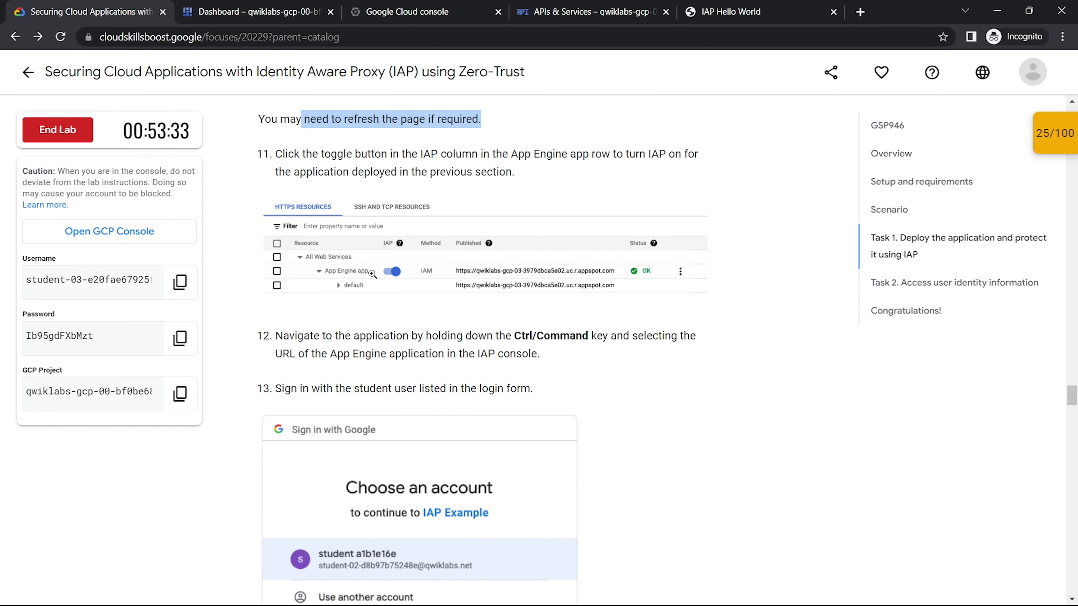
scroll(340, 374, down, 15)
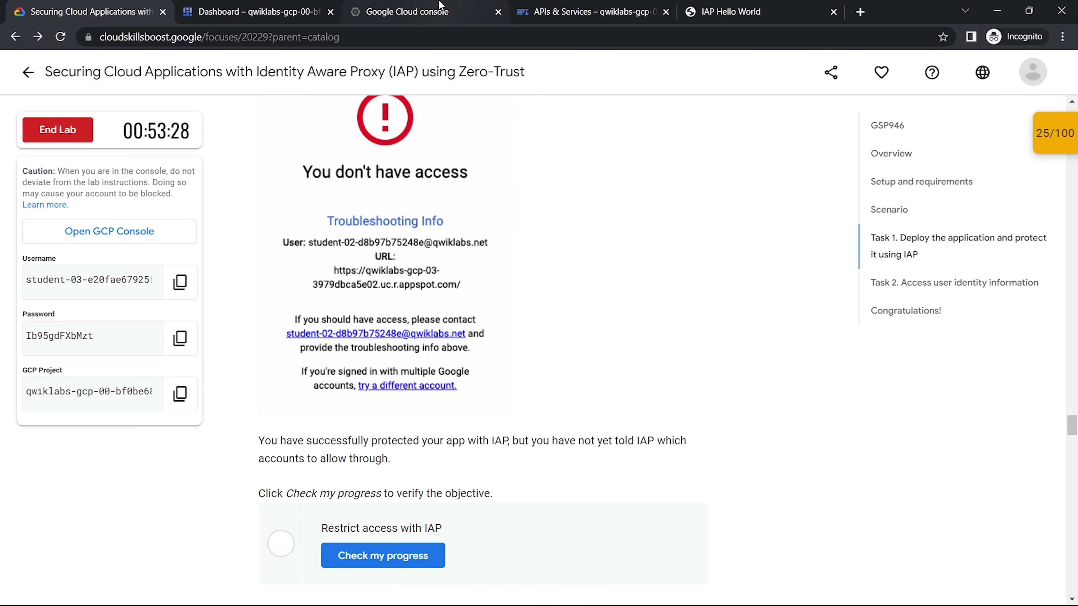
click(441, 10)
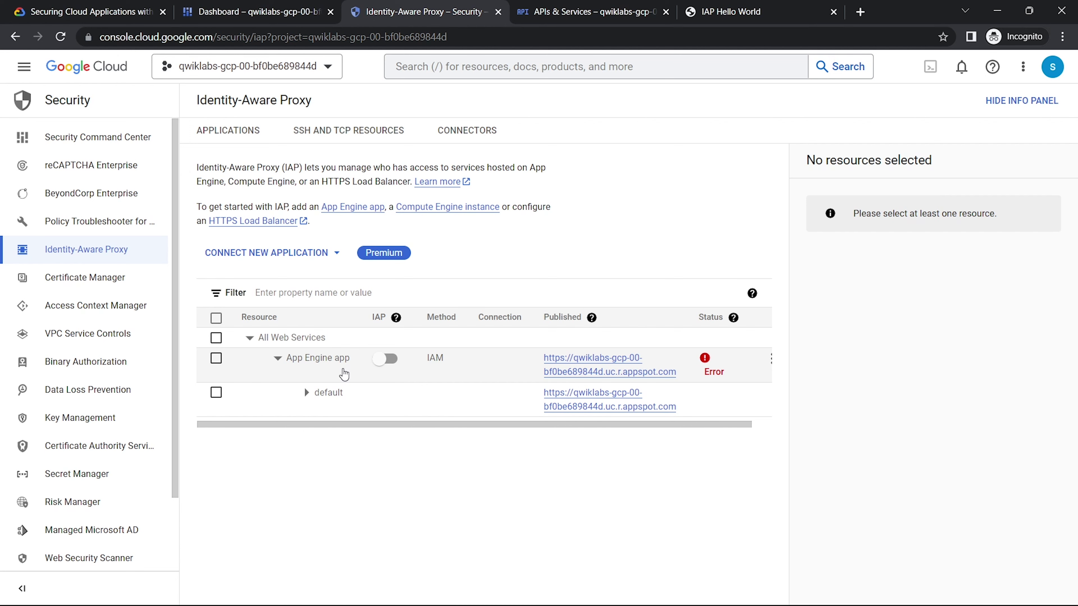
click(382, 359)
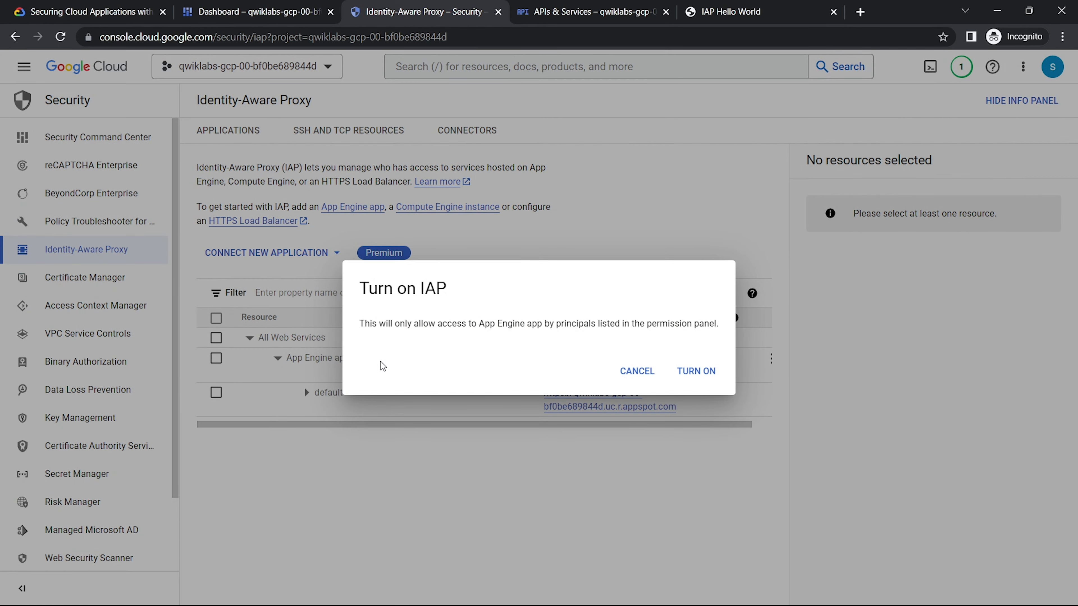
click(694, 371)
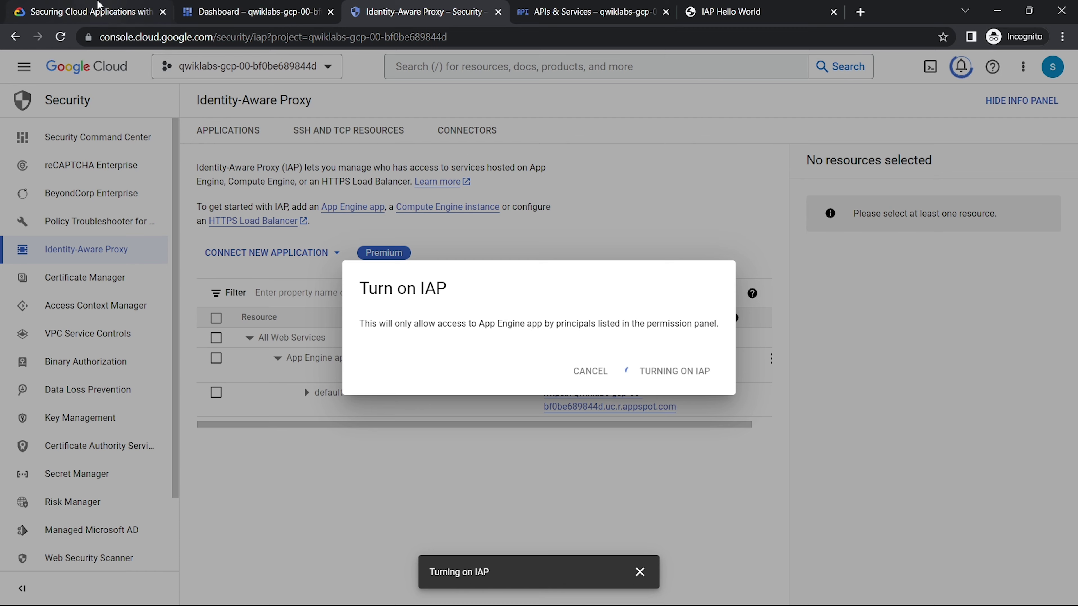
Step: Open the App Engine app's published URL from the IAP resource list and sign in with the student account
click(99, 6)
scroll(554, 362, down, 3)
scroll(554, 362, up, 8)
scroll(554, 362, up, 8)
scroll(522, 436, down, 9)
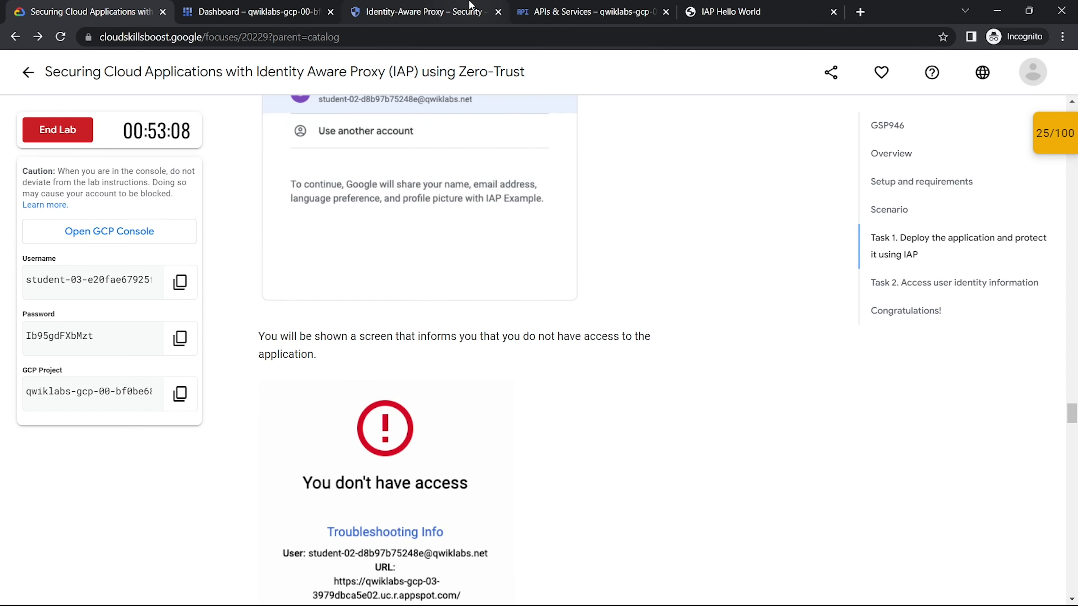
click(424, 11)
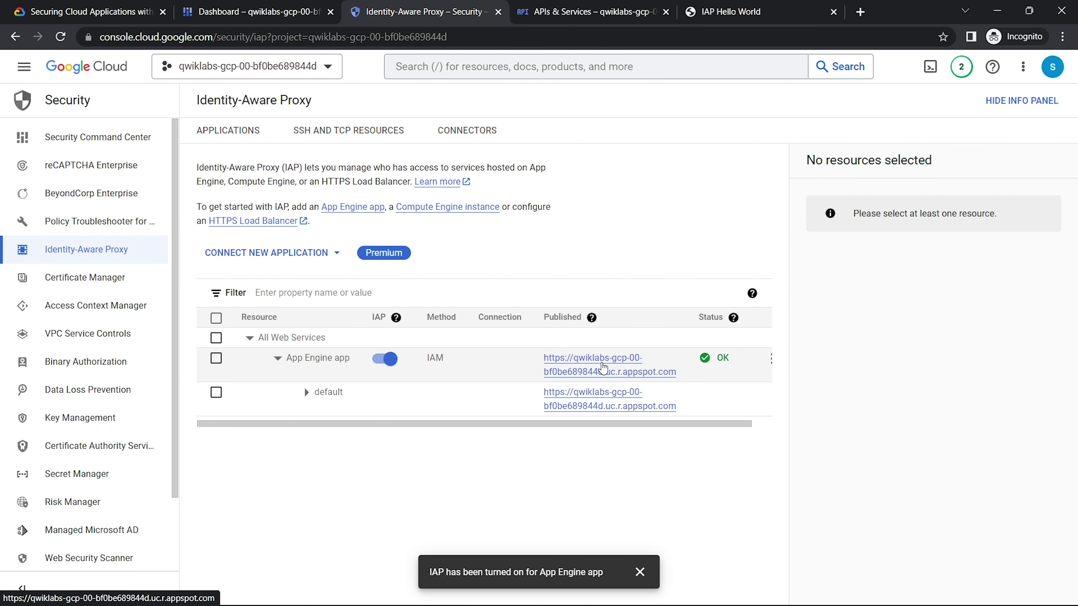
click(603, 368)
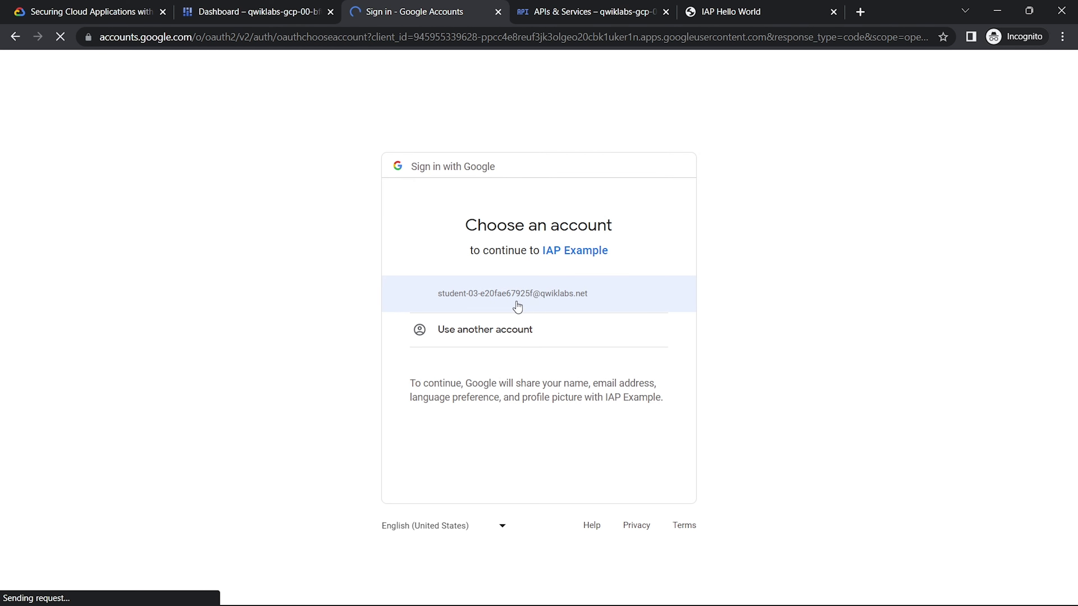
click(512, 299)
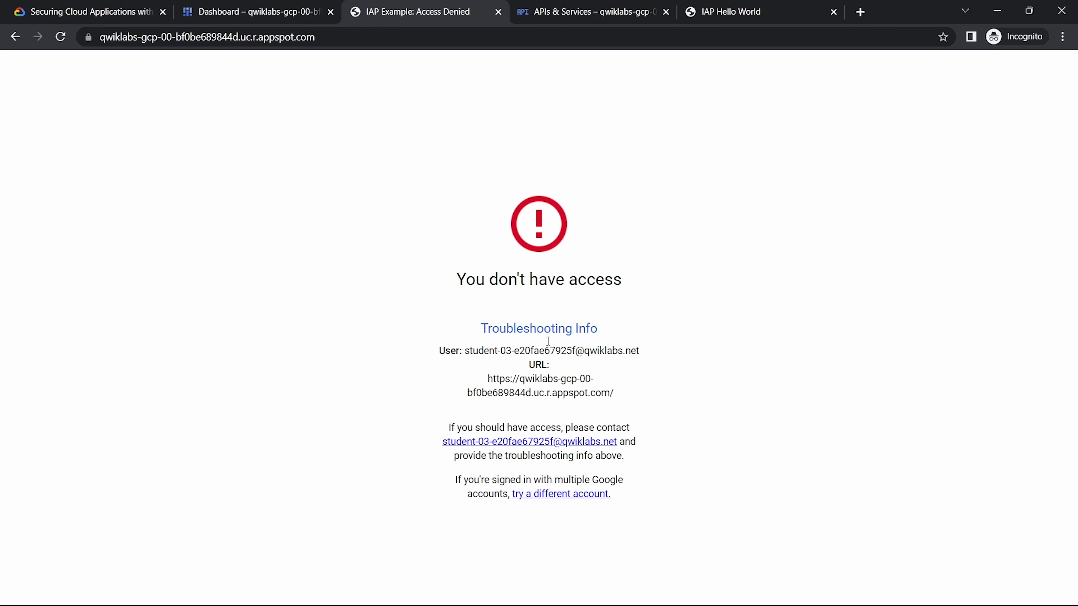
Step: Check the lab progress for the "Restrict access with IAP" objective
click(88, 11)
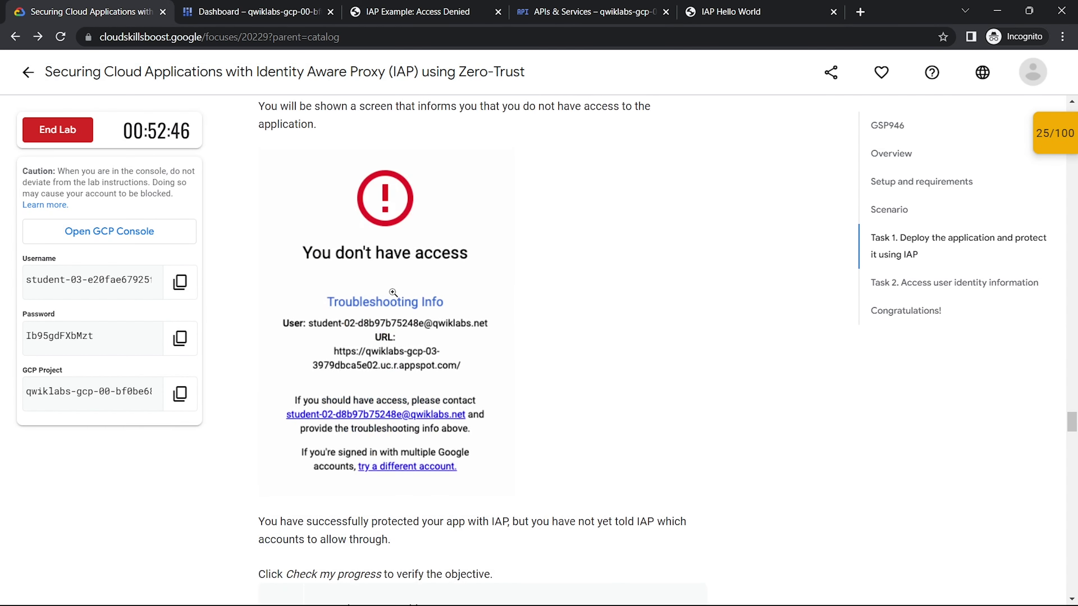
scroll(356, 240, down, 7)
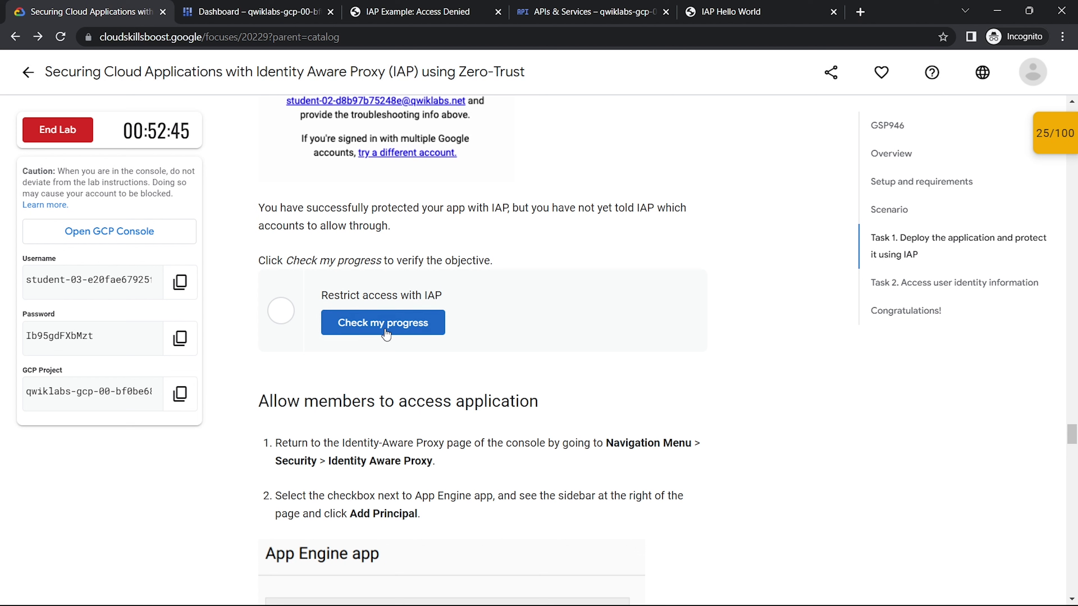
click(384, 329)
Step: Follow the lab's "Allow members to access application" section back to the Identity-Aware Proxy page of the console
scroll(384, 329, down, 4)
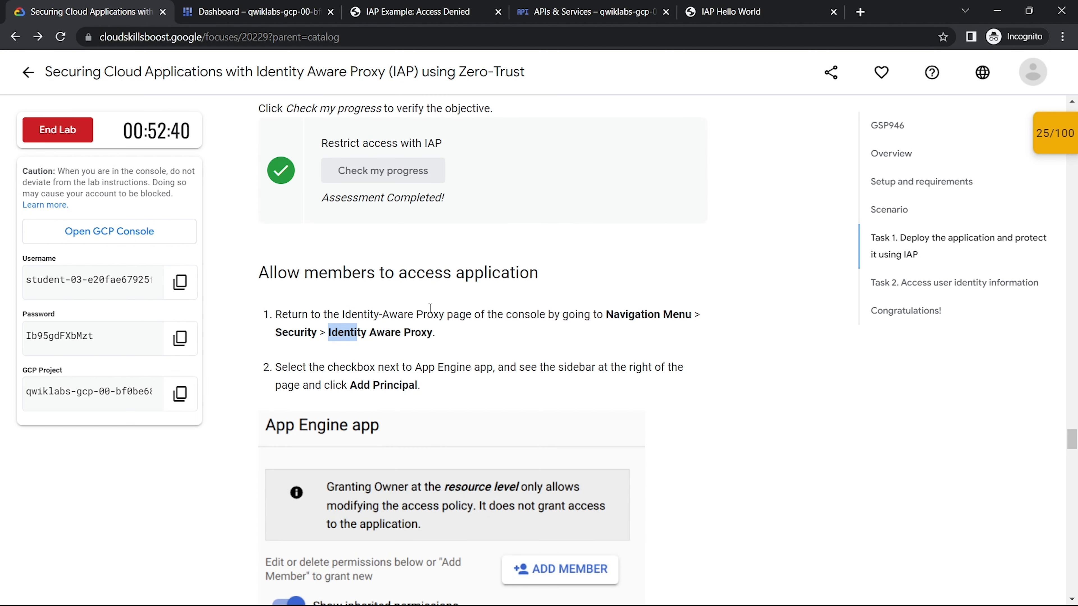
drag(270, 273, 576, 265)
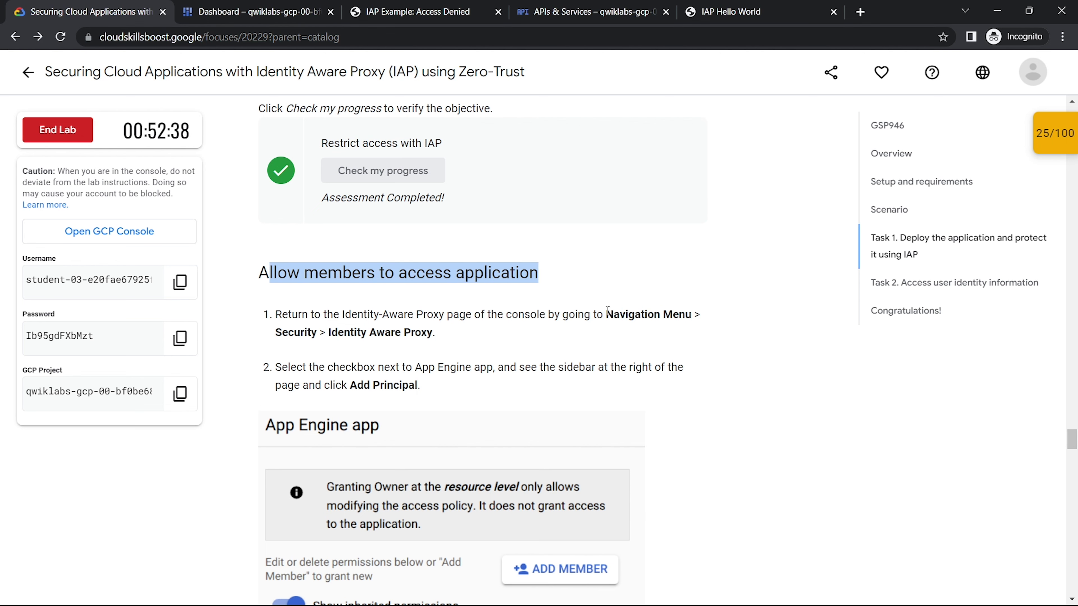
drag(325, 336, 450, 335)
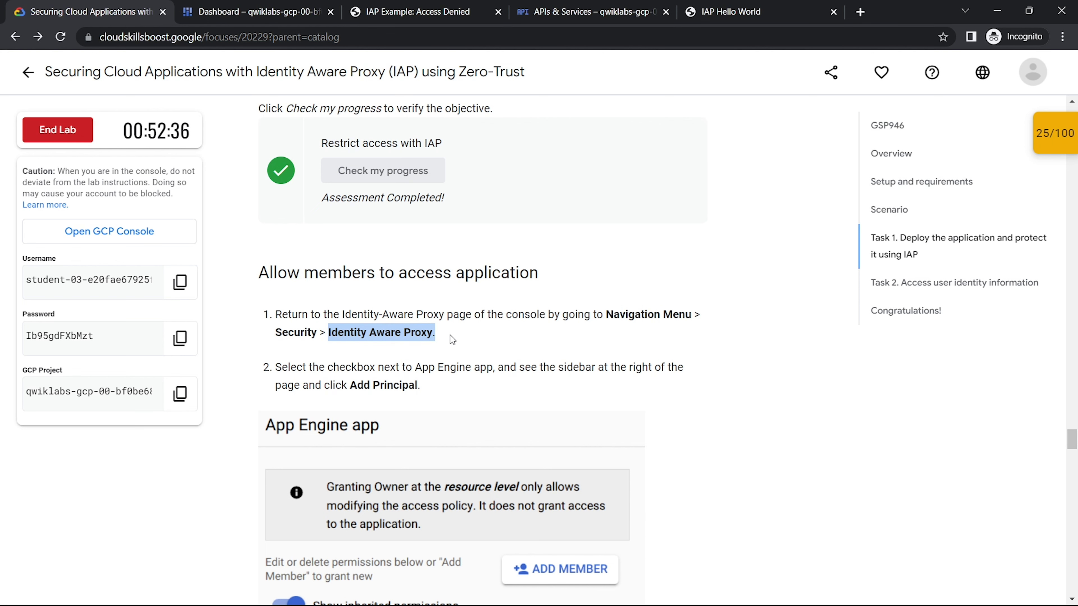
click(392, 8)
click(17, 39)
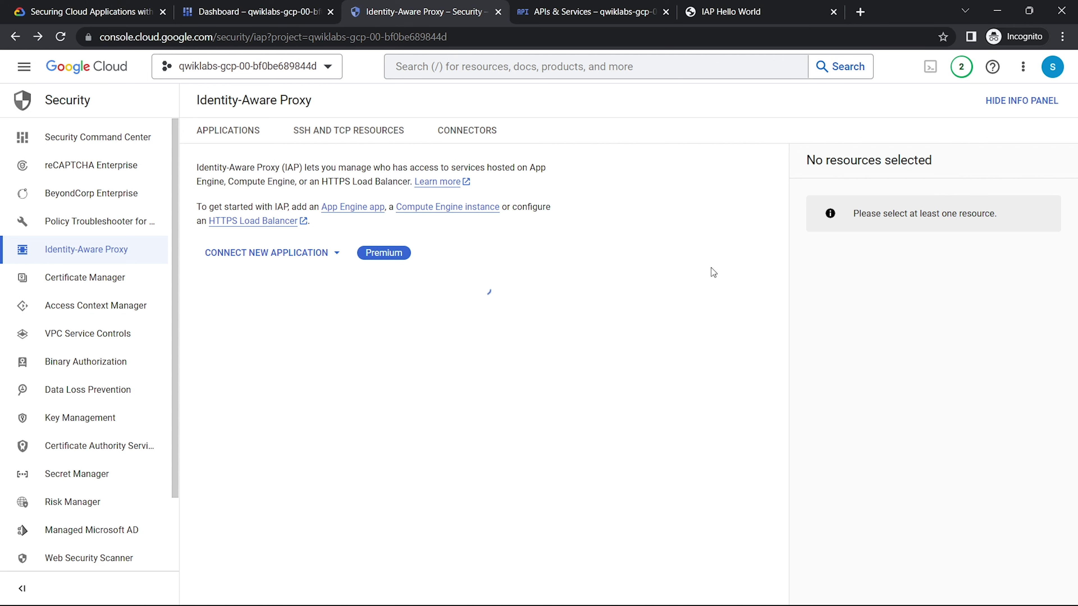
Step: Go through the lab's Add Principal and role instructions and copy the lab username from the lab credentials
click(50, 9)
scroll(353, 268, down, 4)
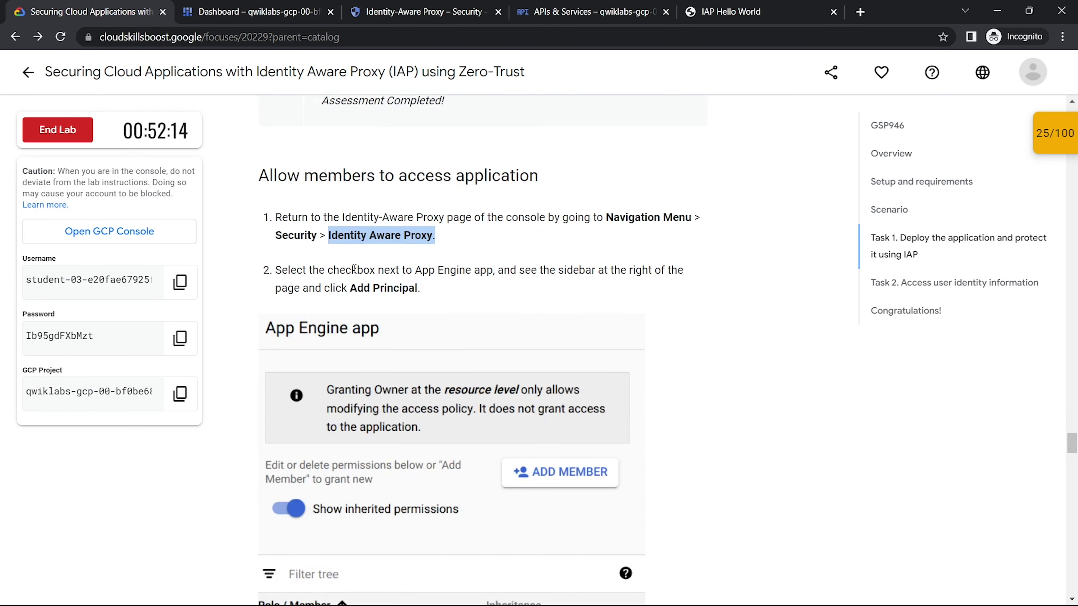
scroll(353, 267, up, 1)
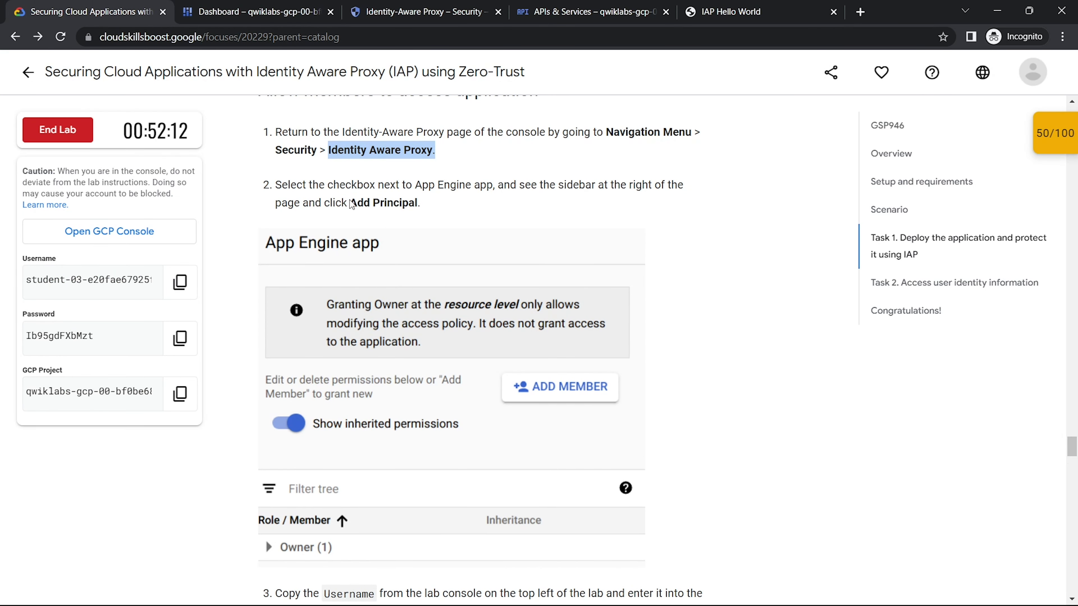
drag(352, 202, 419, 205)
scroll(420, 219, down, 9)
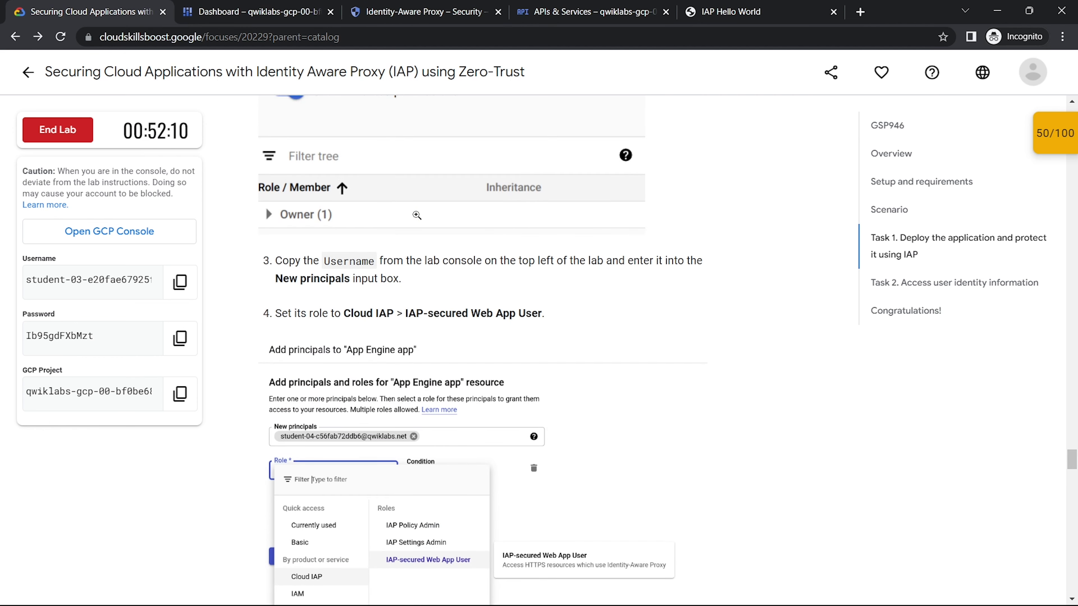
drag(322, 235, 369, 240)
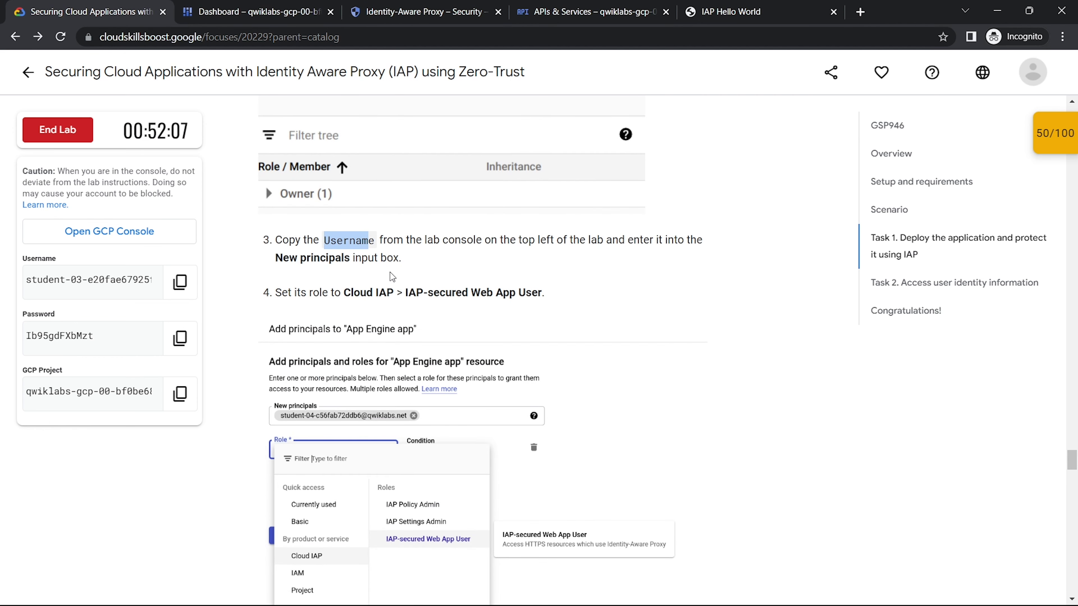
drag(394, 293, 544, 293)
click(179, 282)
Step: Select the App Engine app on the Identity-Aware Proxy page and enter the lab username as a new principal for it
click(420, 12)
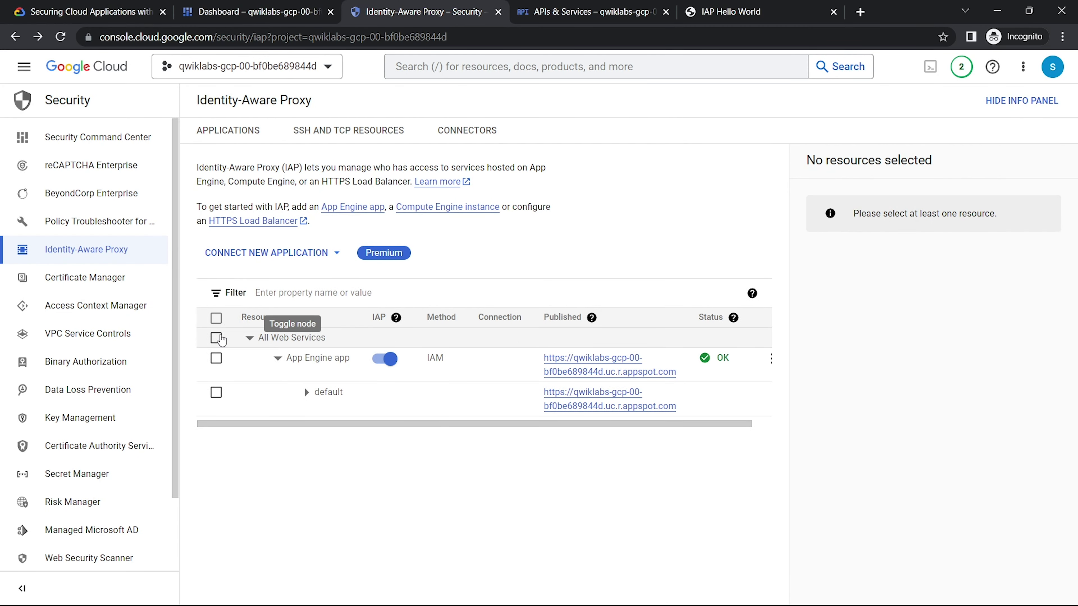
click(217, 359)
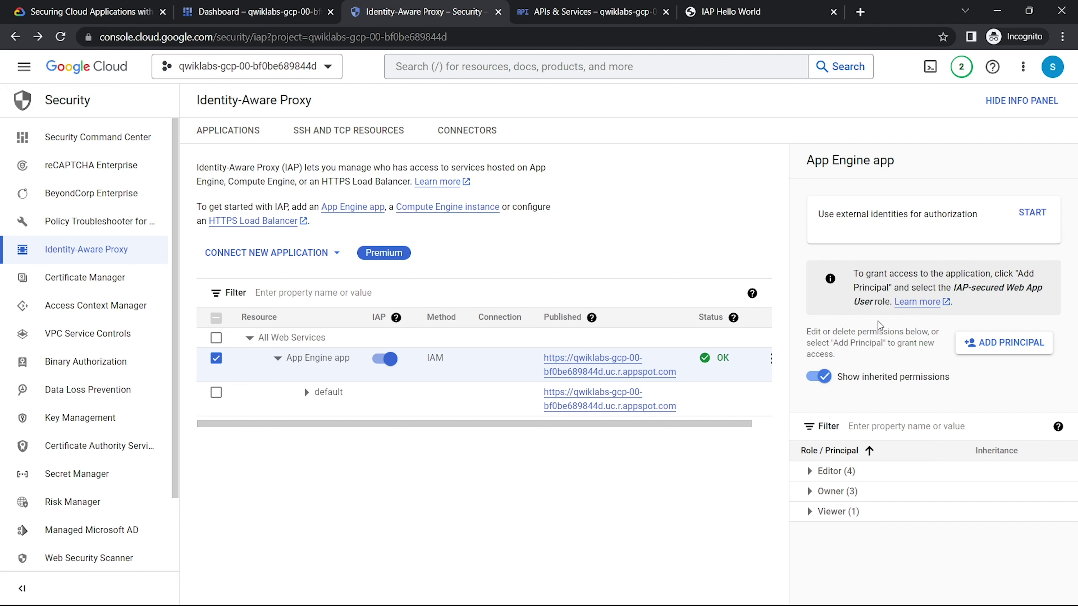
click(977, 341)
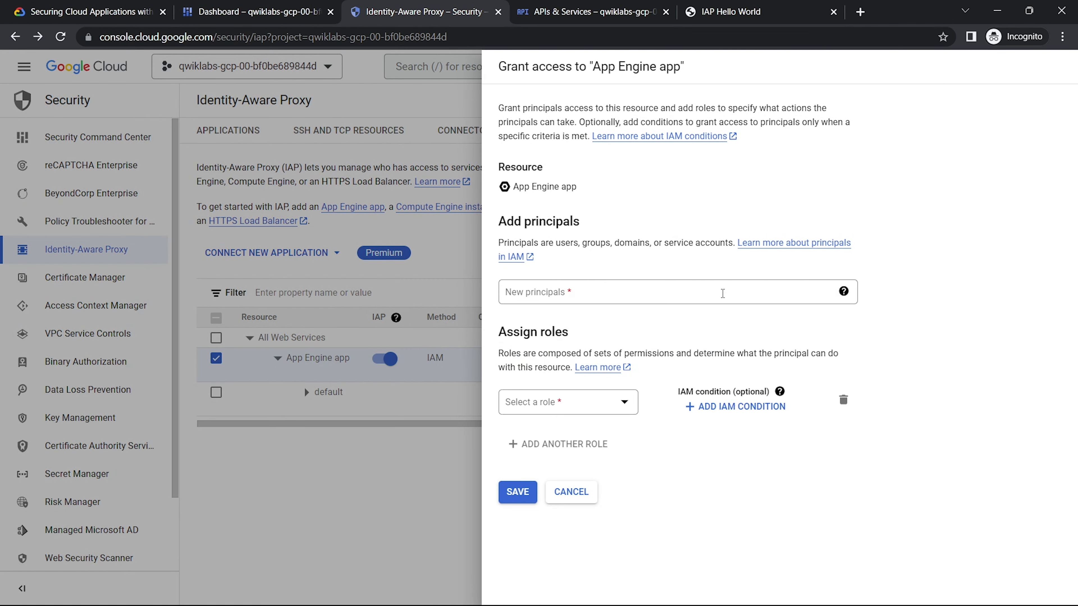
key(ctrl+v)
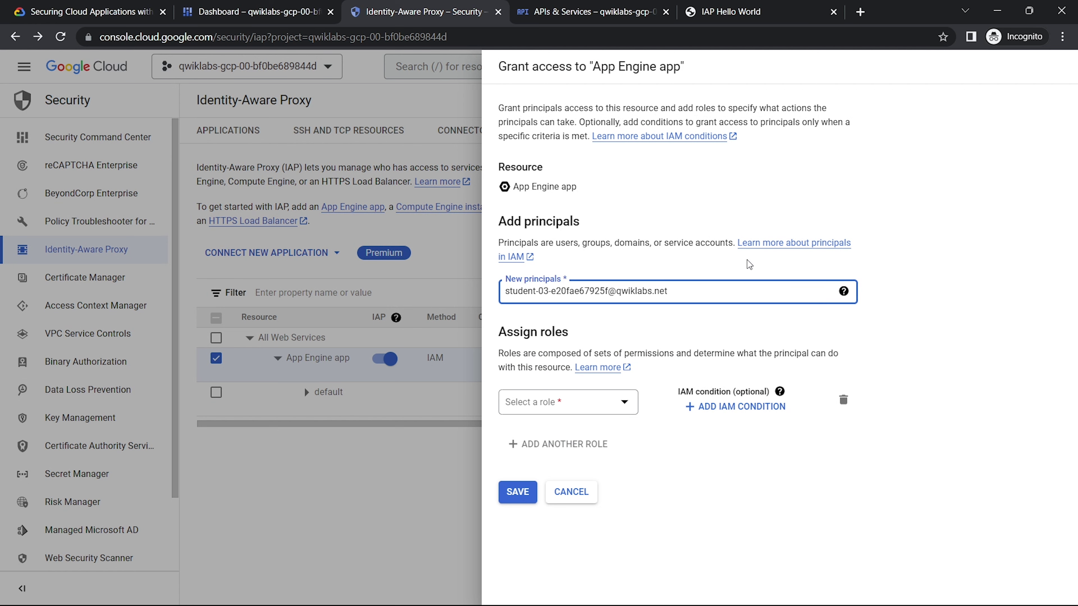
Step: Assign the new principal the IAP-secured Web App User role named in the lab and save the access grant
click(91, 11)
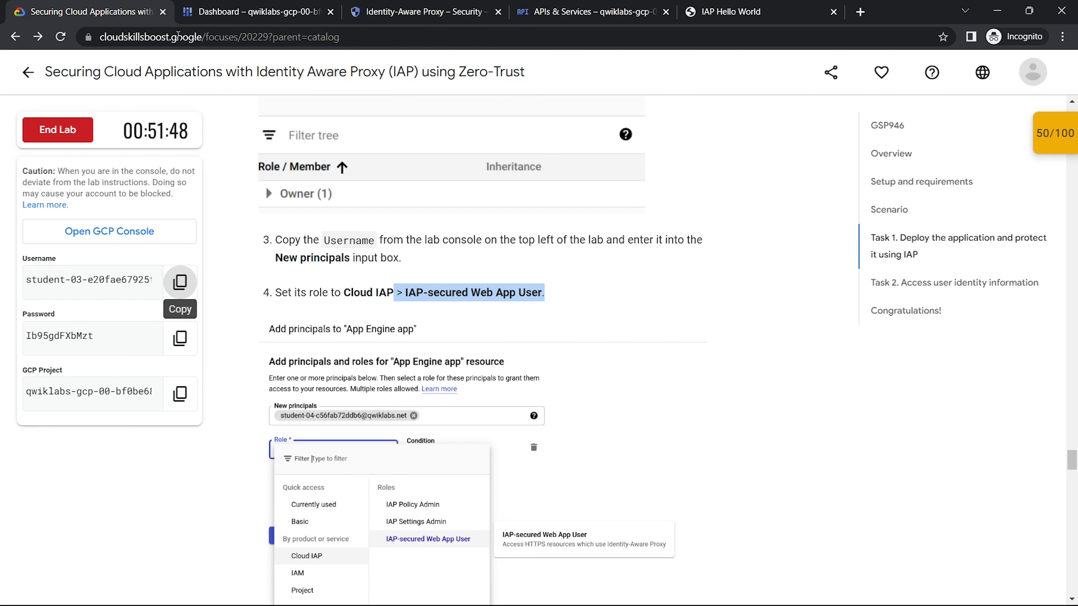
click(408, 220)
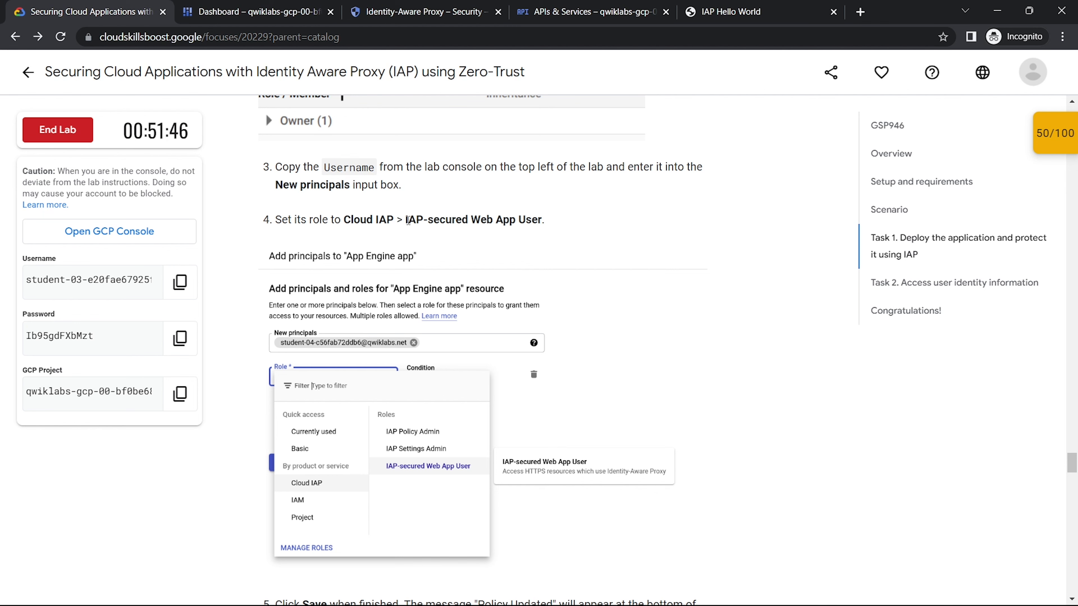
drag(406, 221, 551, 231)
key(ctrl+c)
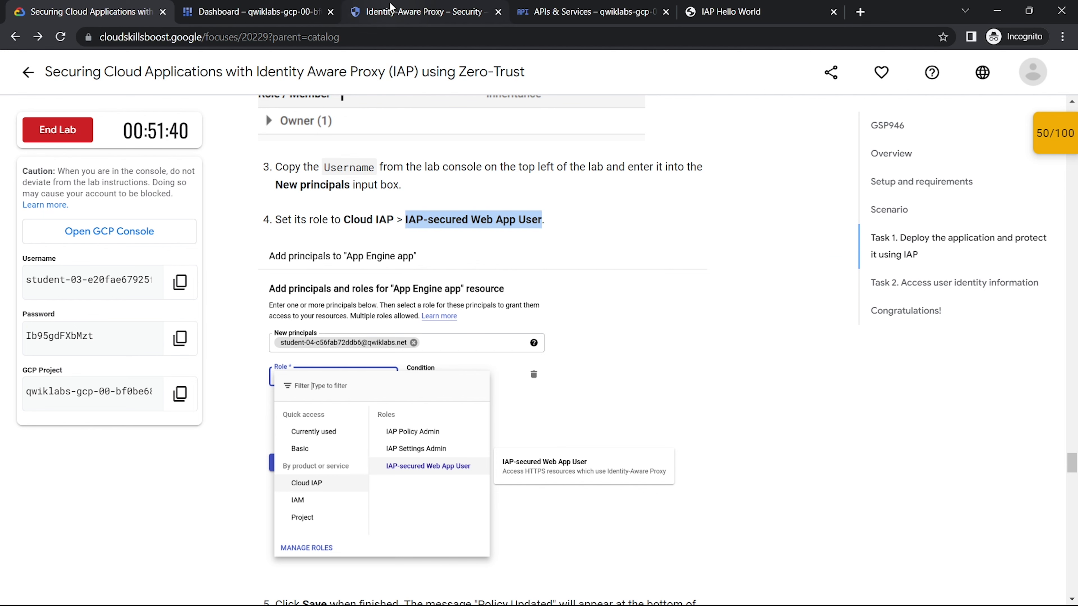
click(394, 12)
click(561, 402)
key(ctrl+v)
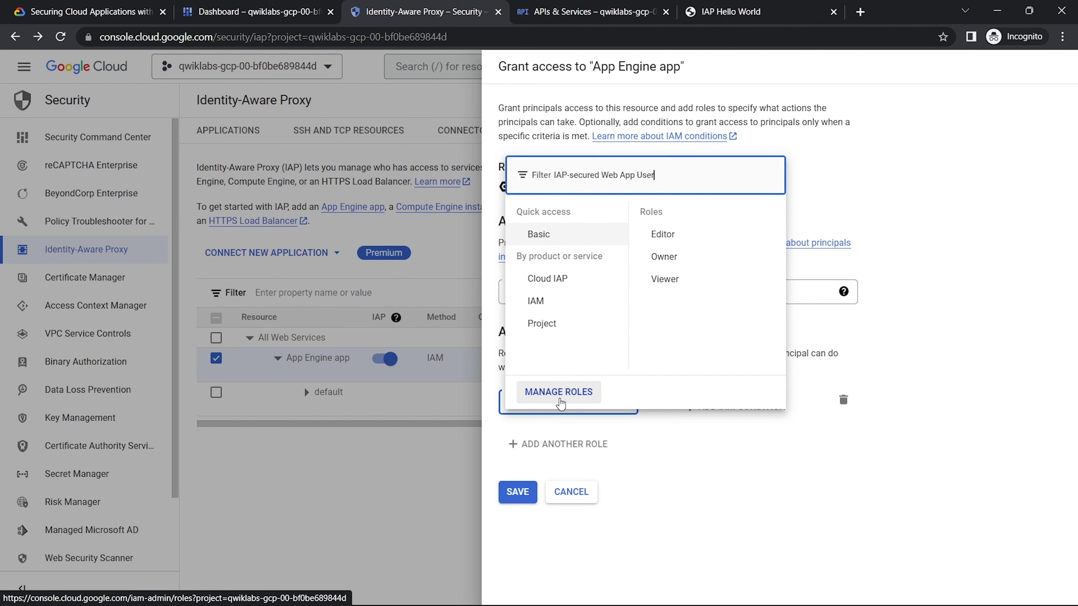
click(556, 231)
click(518, 512)
Step: Verify the saved policy on the Identity-Aware Proxy page and check the lab progress for "Allow member to access application"
click(88, 11)
scroll(384, 270, down, 8)
double_click(303, 233)
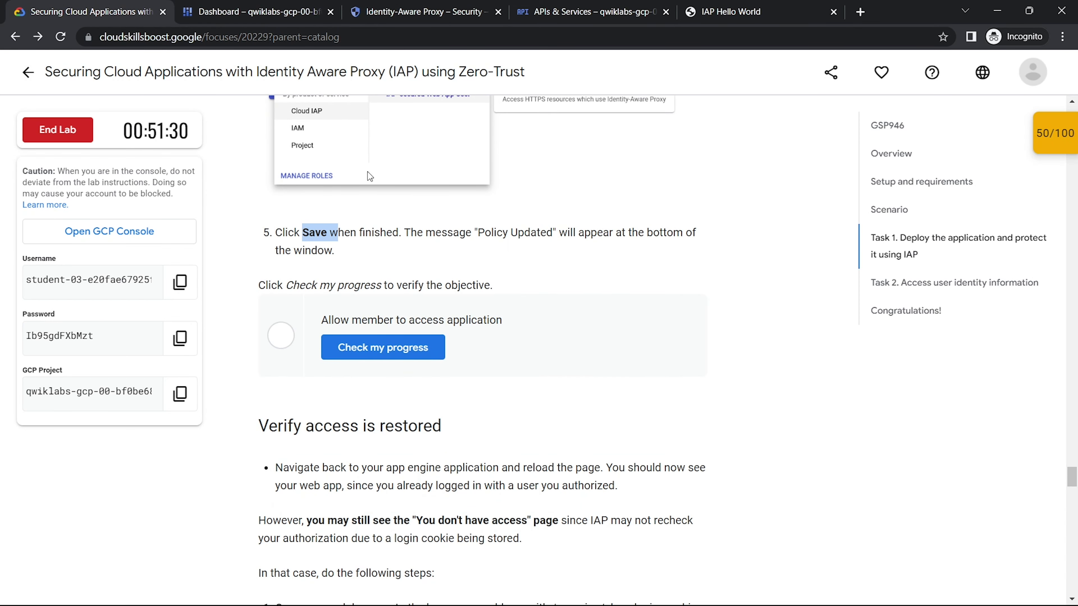
click(369, 11)
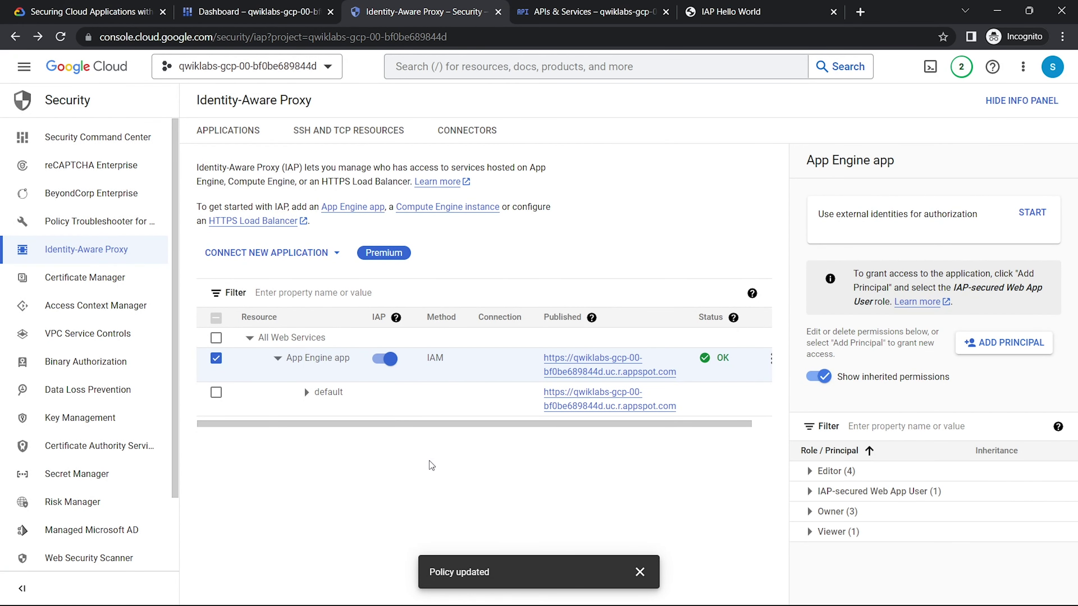
click(91, 11)
scroll(339, 150, down, 2)
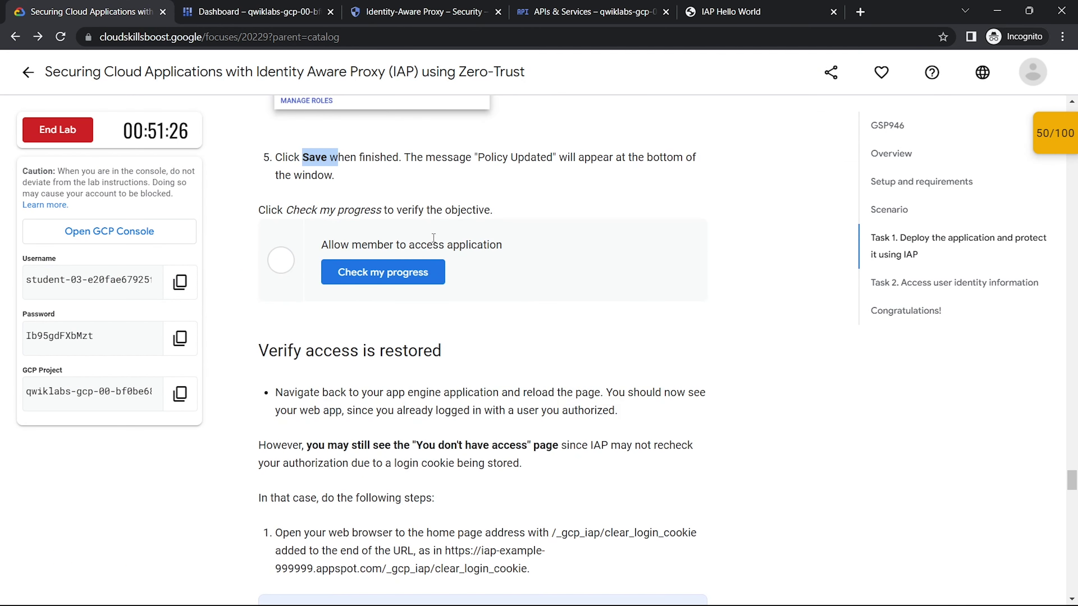
click(411, 286)
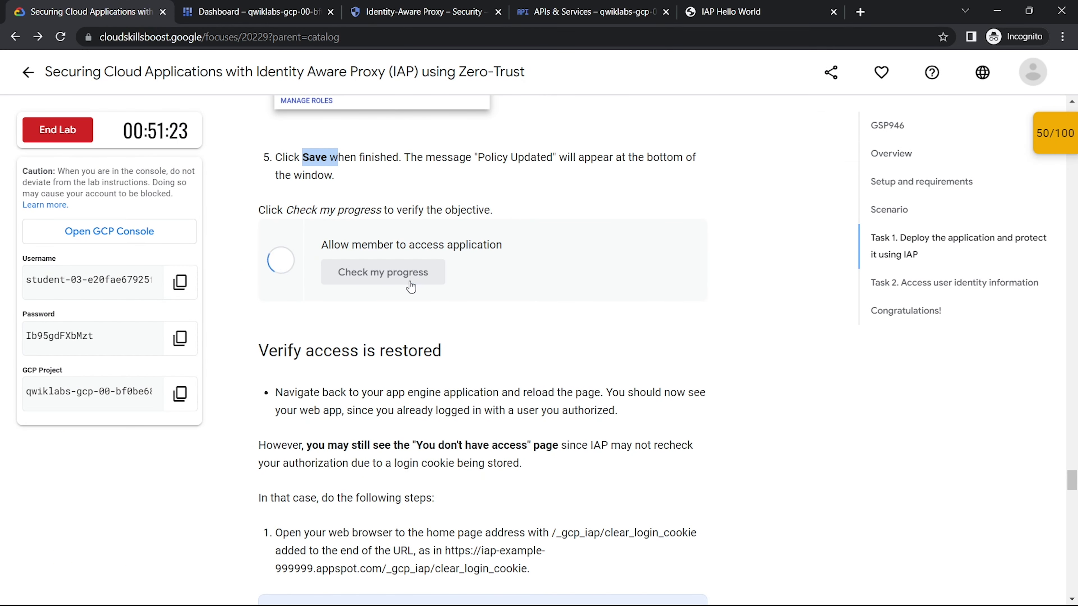
click(408, 275)
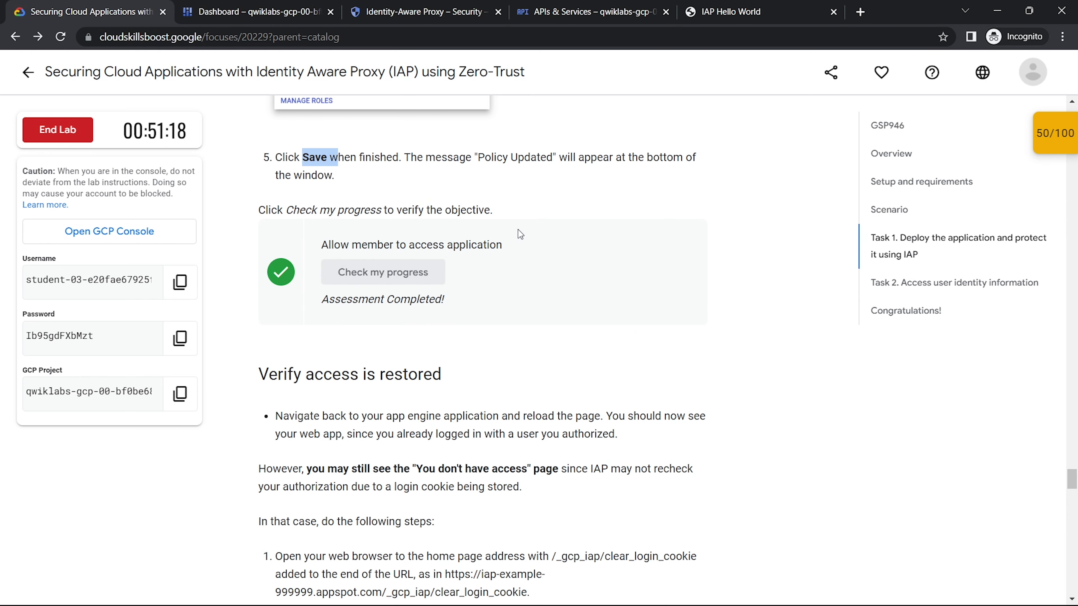
Step: Copy the first command of Task 2 and run cd ~/user-authentication-with-iap/2-HelloUser in Cloud Shell
scroll(518, 229, down, 15)
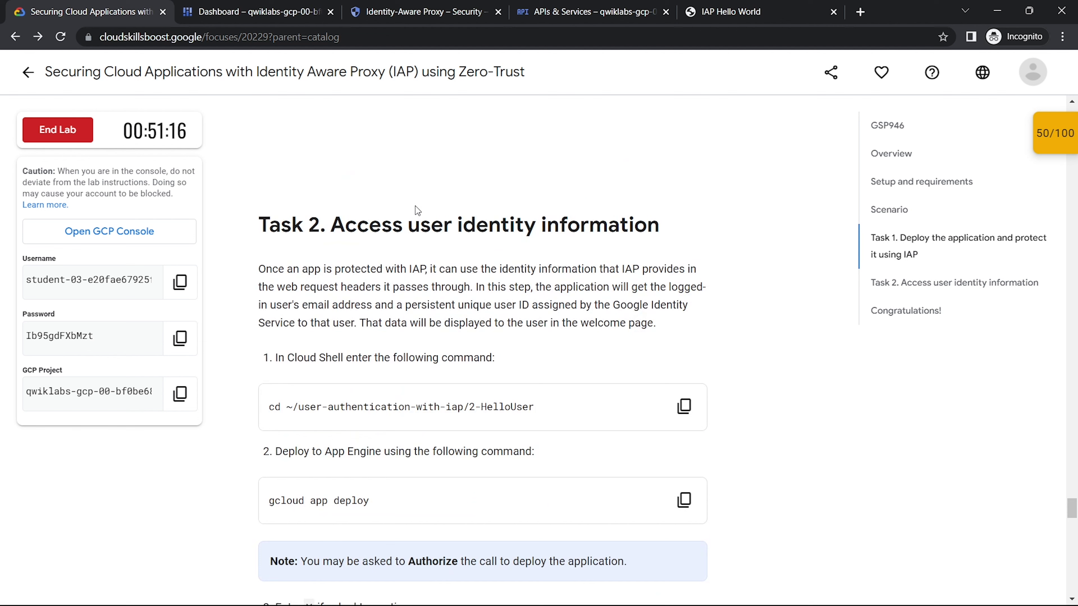
triple_click(413, 207)
click(683, 405)
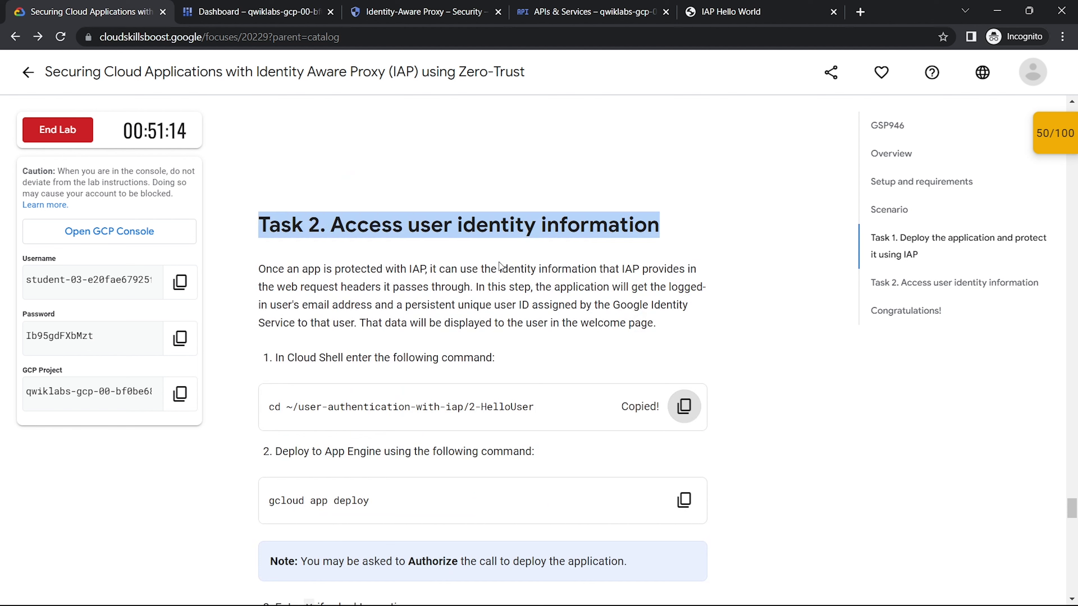
key(ctrl+Tab)
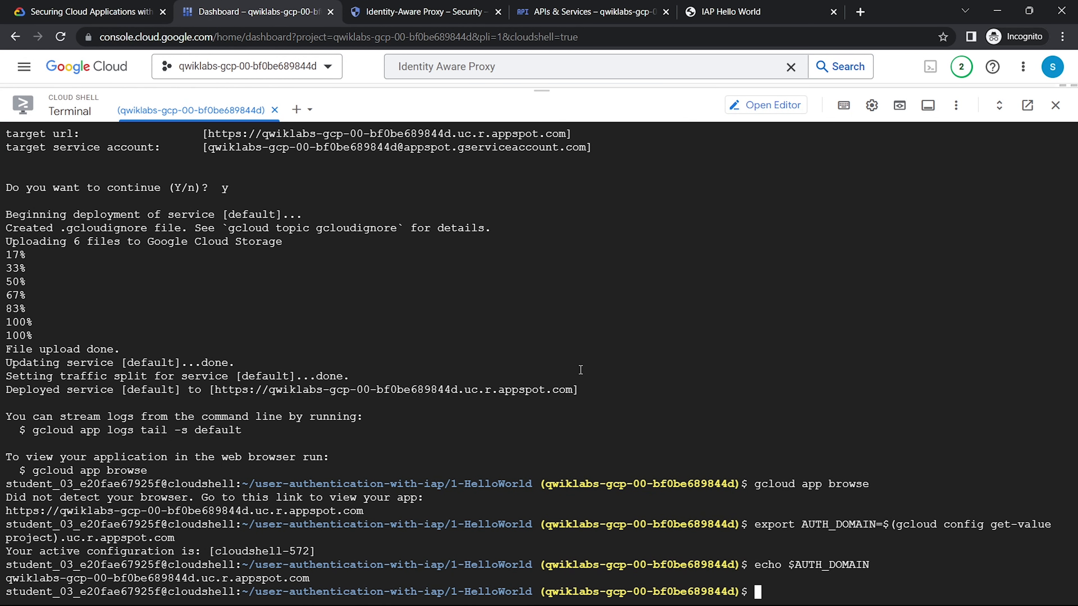
key(ctrl+v)
key(Return)
Step: Deploy the 2-HelloUser app from Cloud Shell with the lab's gcloud app deploy command, answering y to continue
key(ctrl+shift+Tab)
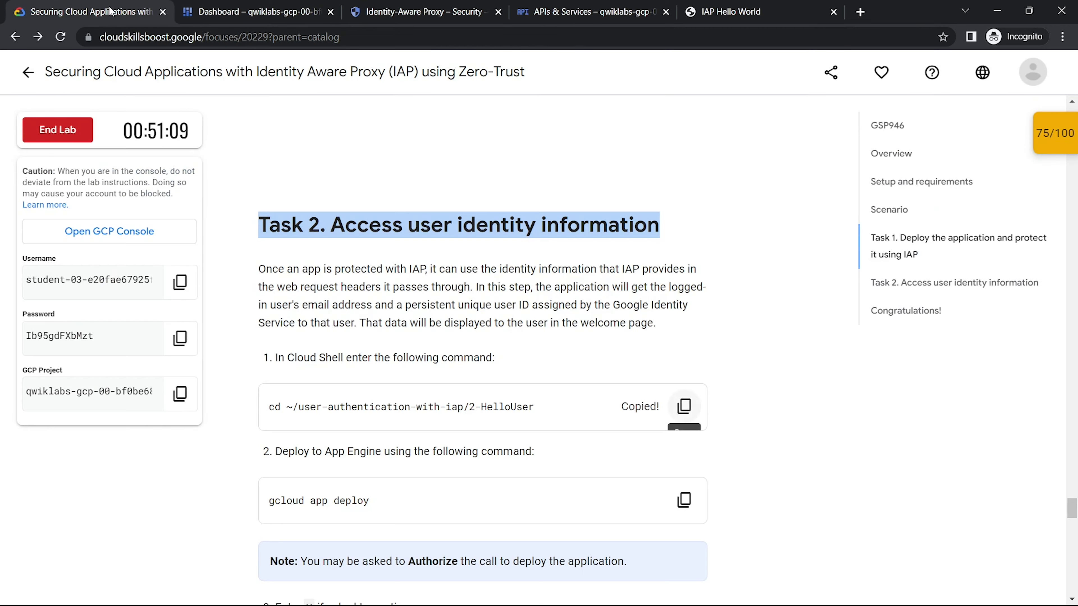
scroll(683, 350, down, 3)
click(684, 377)
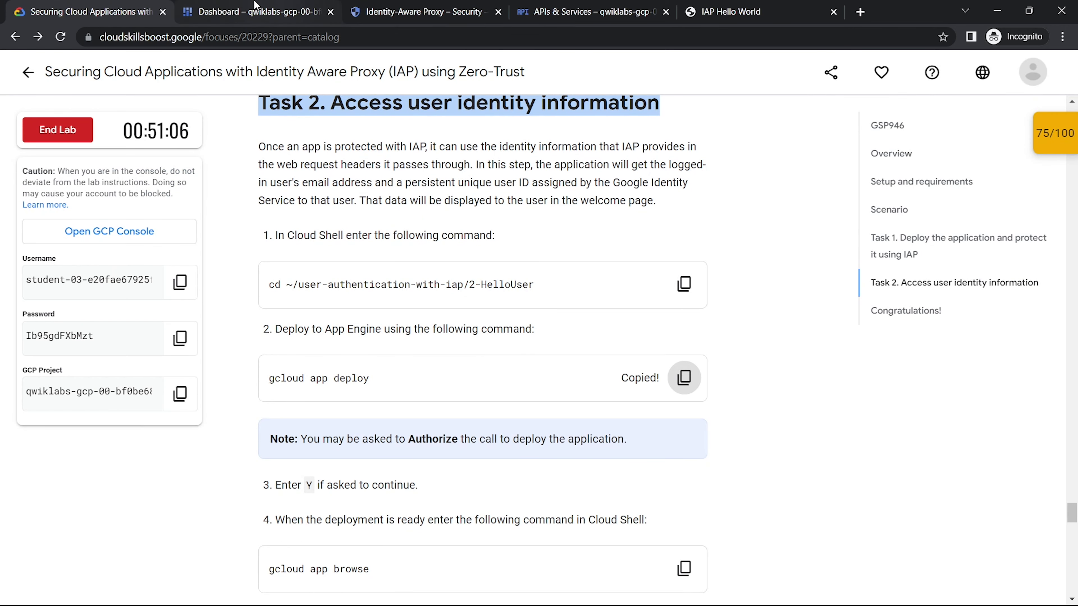
click(253, 5)
key(ctrl+v)
key(Return)
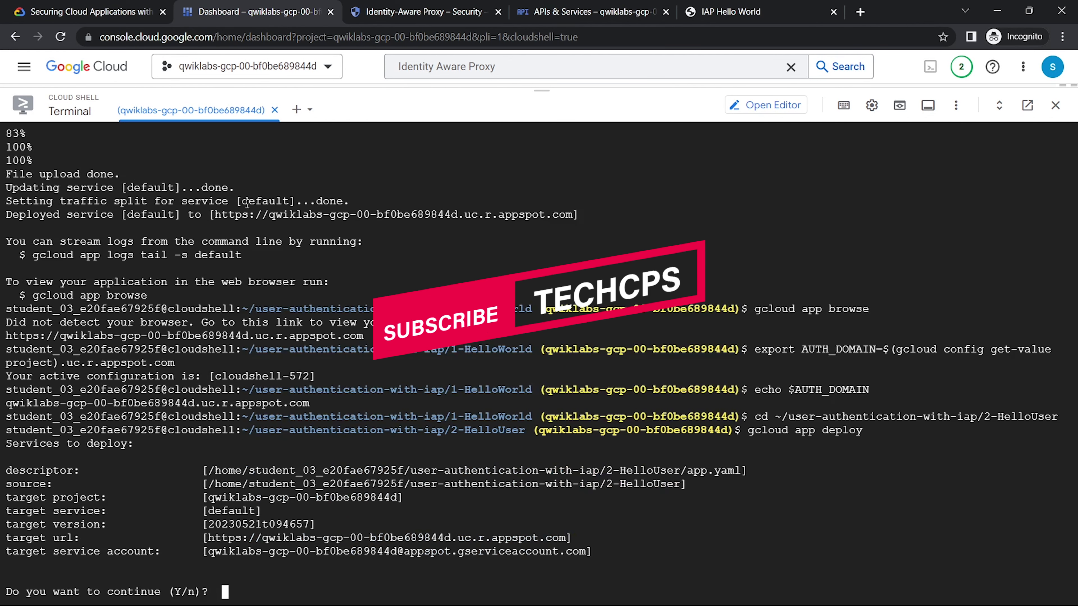
text(y)
key(Return)
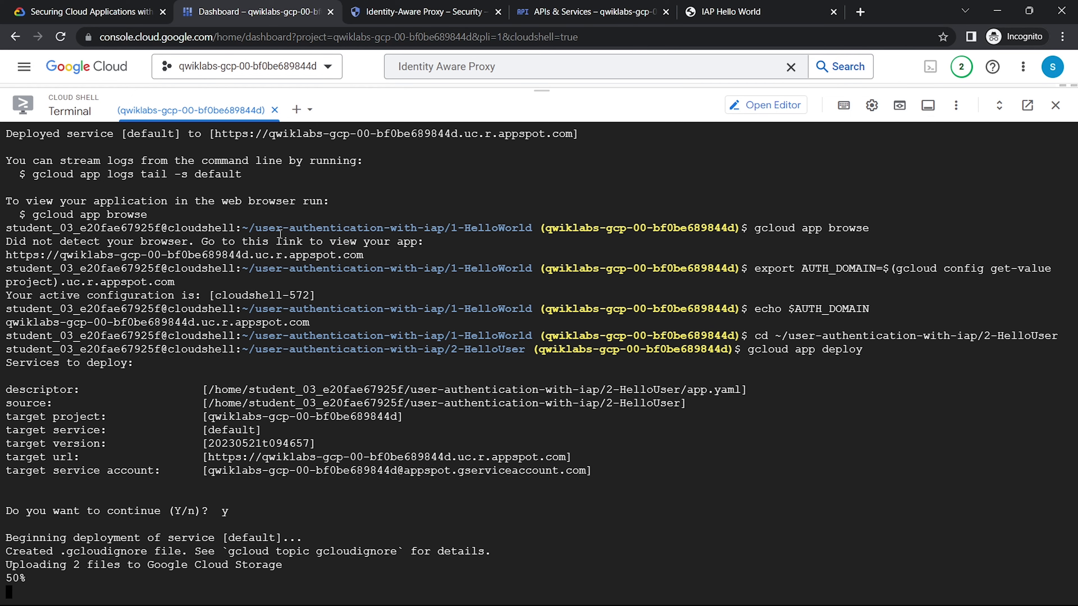
Step: Read the lab's notes on authorizing and continuing the deployment, and return to Cloud Shell to follow its progress
click(106, 5)
scroll(380, 292, down, 2)
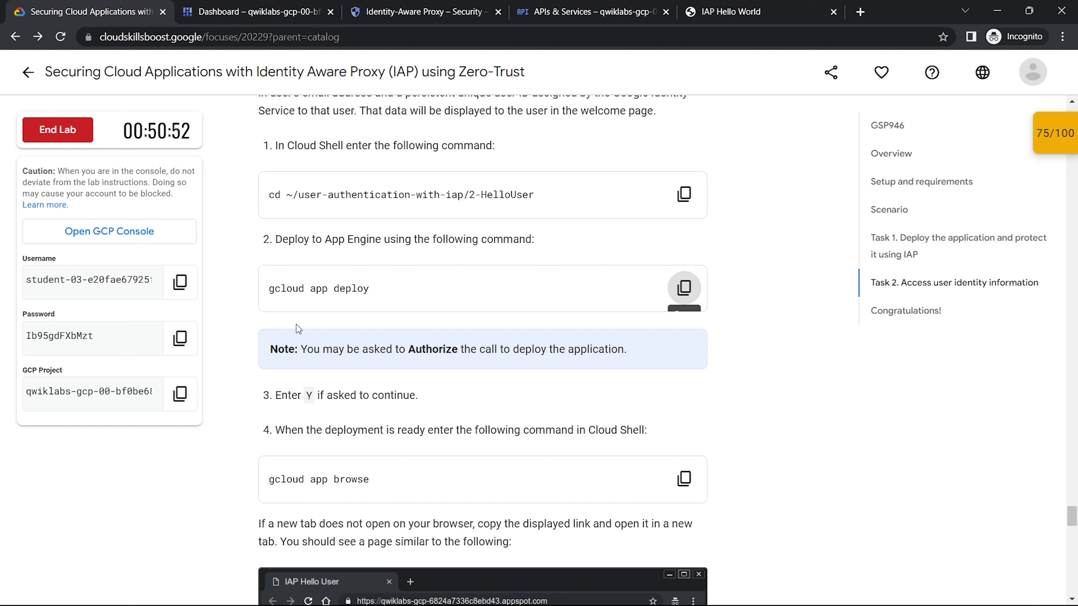
drag(301, 346, 628, 348)
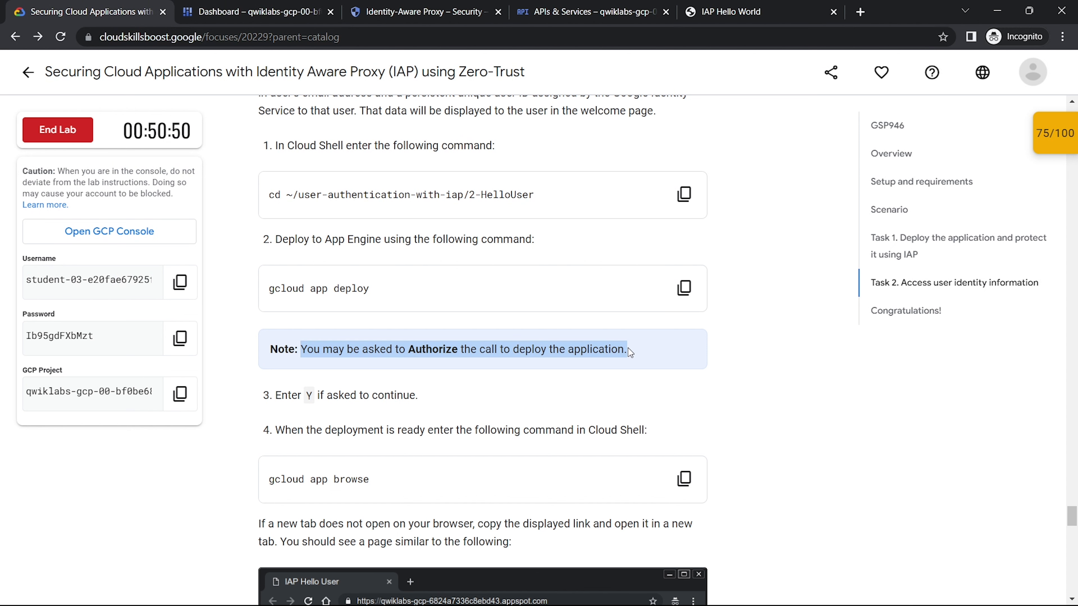
scroll(628, 348, down, 2)
drag(287, 325, 425, 324)
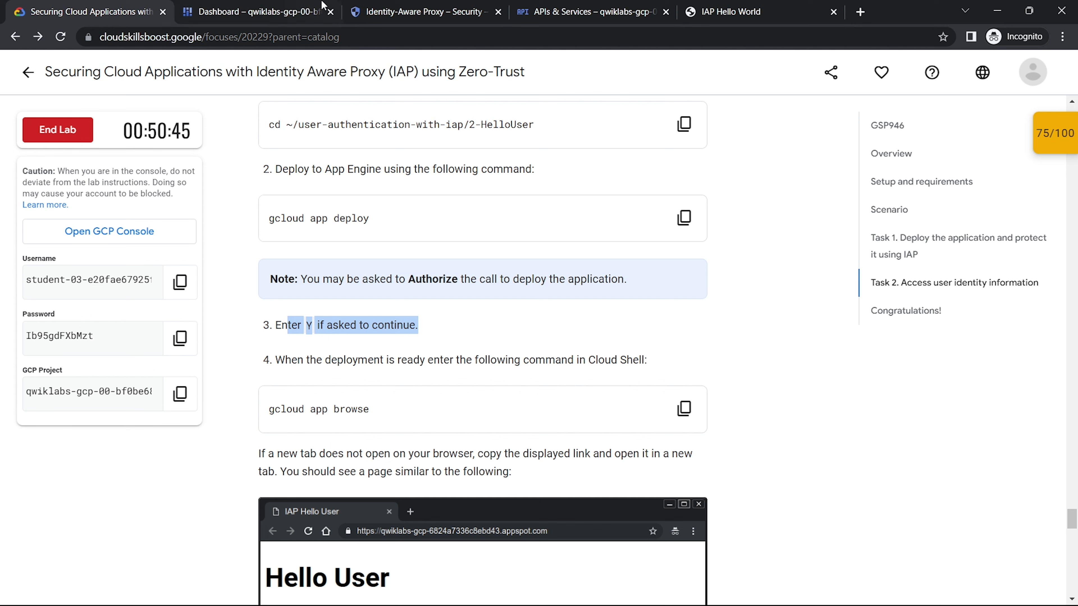
click(256, 9)
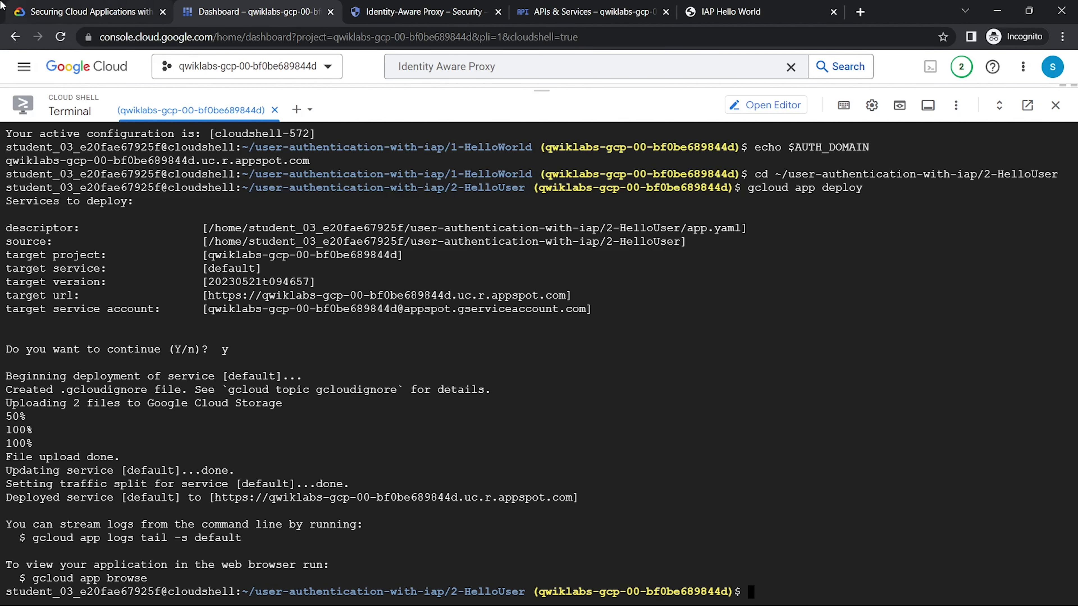
Step: Copy the lab's gcloud app browse command, run it in Cloud Shell, and open the resulting app link to view the Hello User page
click(108, 5)
scroll(419, 252, up, 2)
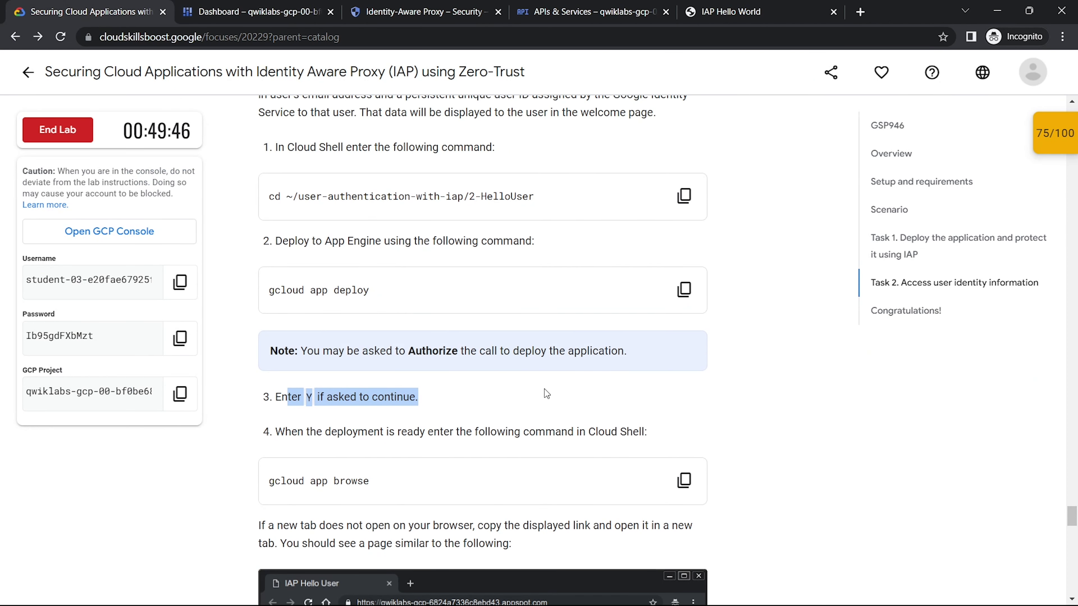
scroll(551, 374, down, 4)
click(684, 293)
click(250, 11)
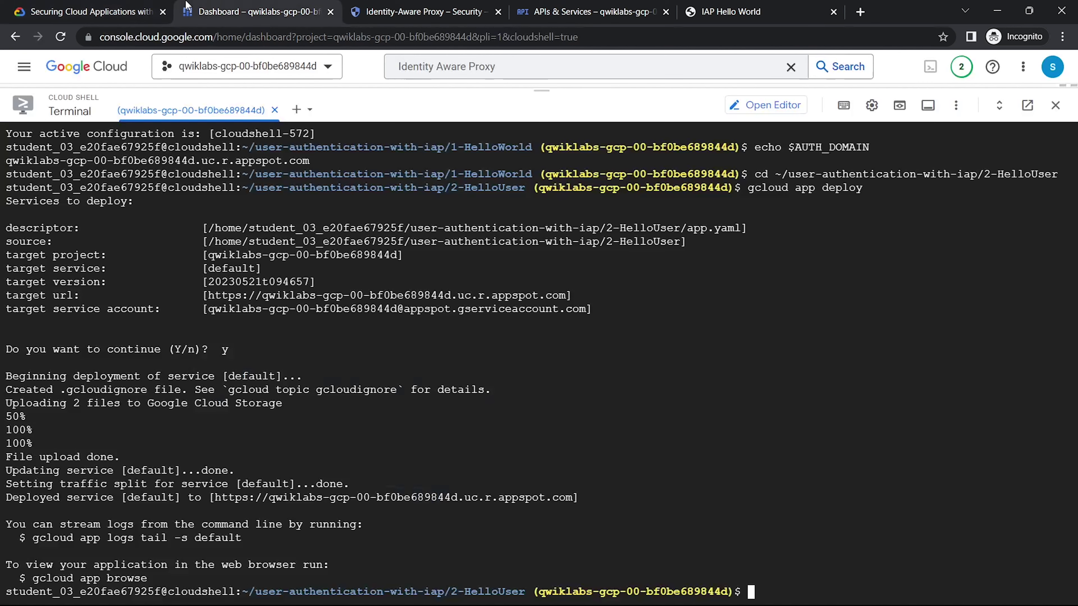
key(ctrl+v)
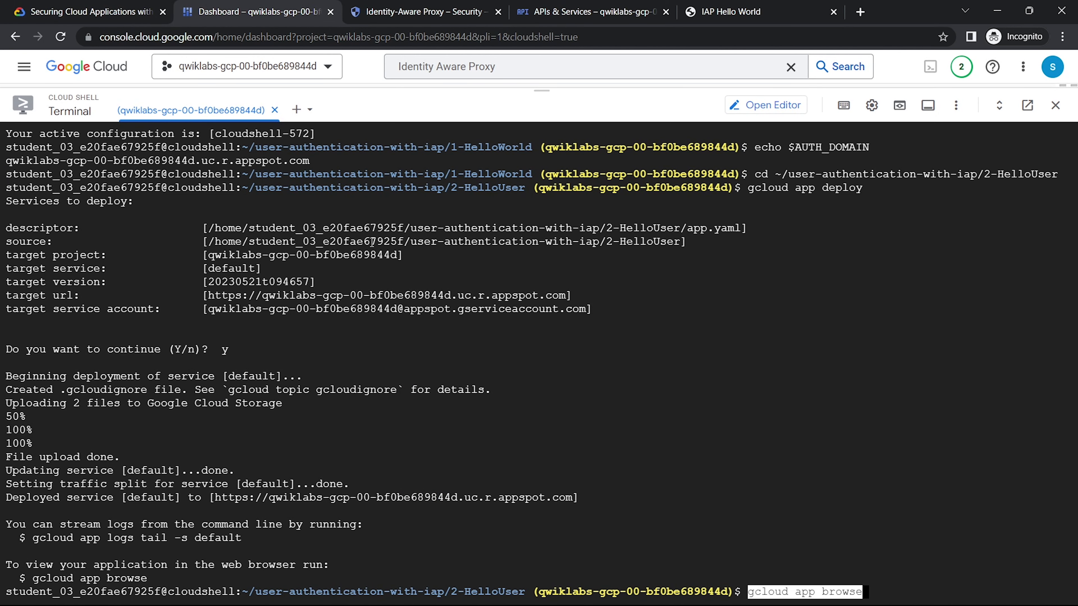
key(Return)
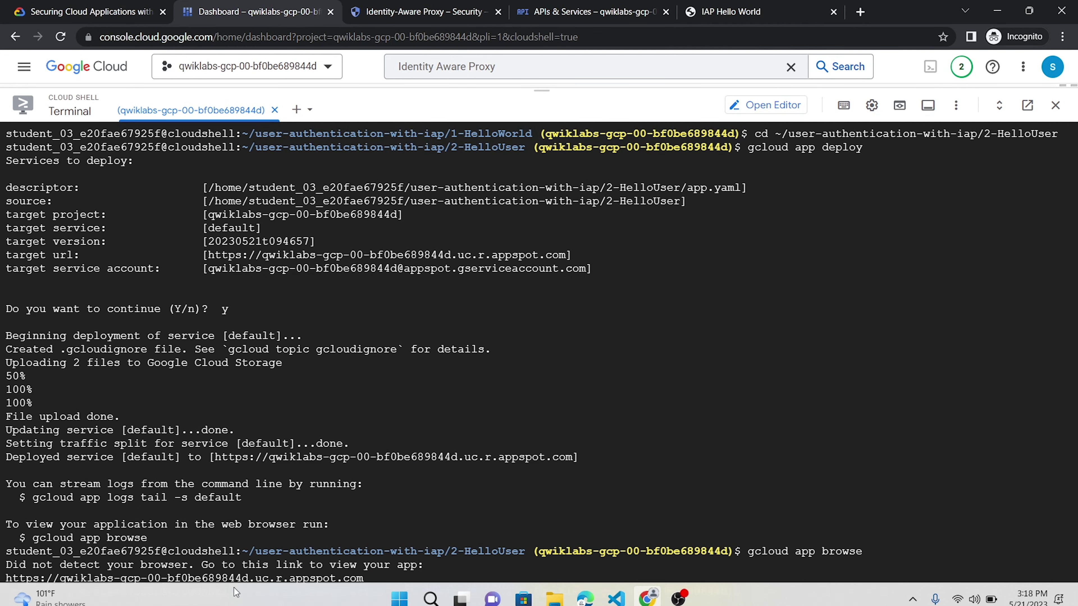
click(182, 579)
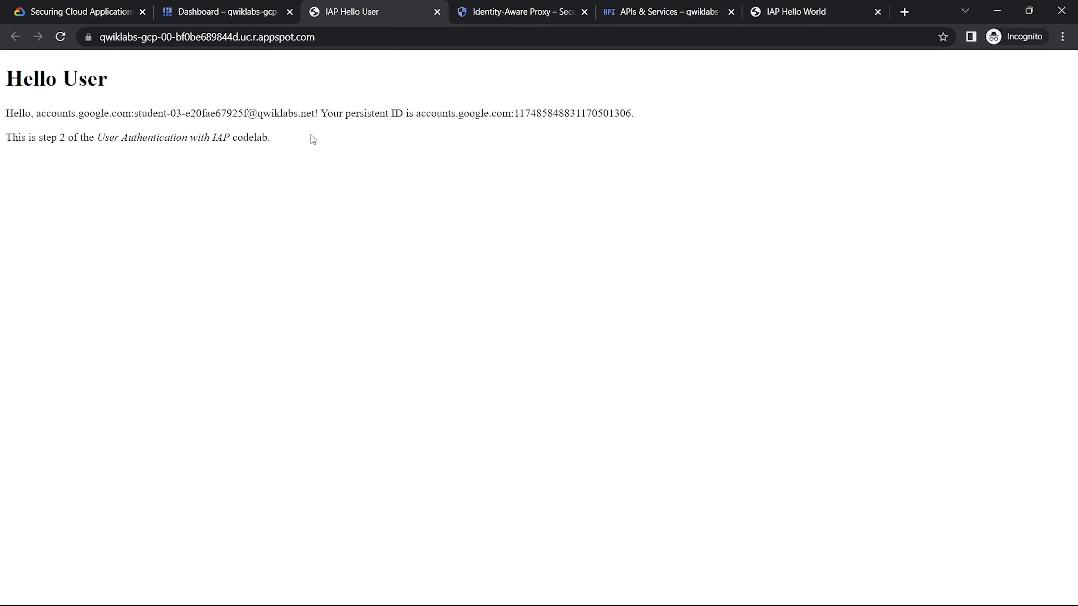
drag(301, 143, 5, 79)
Step: Check the lab progress for "Access User Identity Information" and show the scores for all checkpoints
click(70, 9)
scroll(368, 309, down, 1)
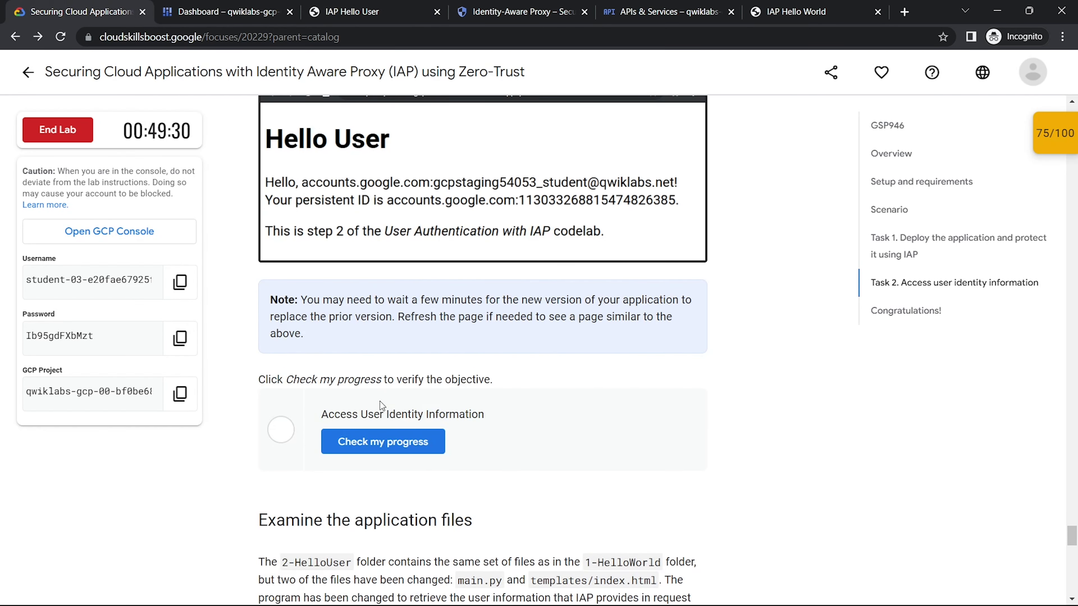
click(403, 452)
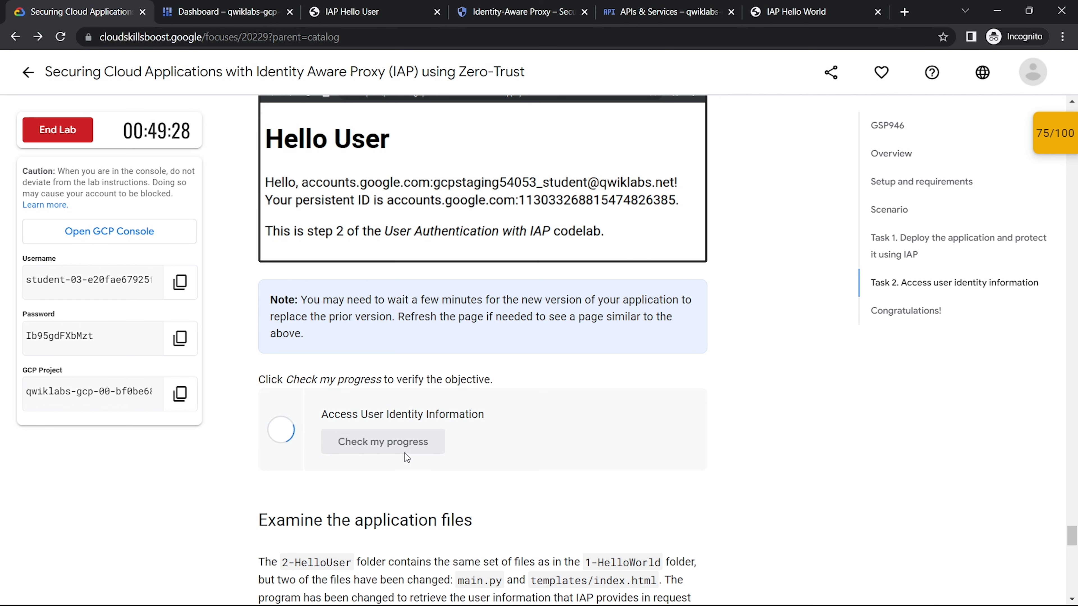
click(1050, 135)
click(904, 292)
Step: Skim the remaining lab instructions through the Congratulations section and end the lab
scroll(629, 458, down, 20)
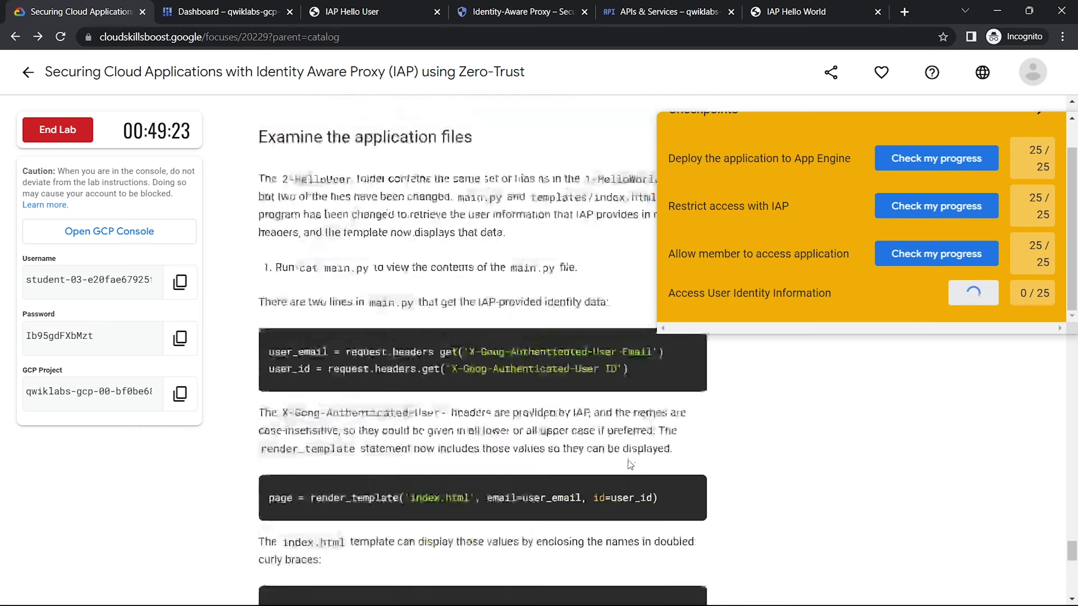
triple_click(330, 260)
scroll(330, 260, up, 3)
double_click(325, 366)
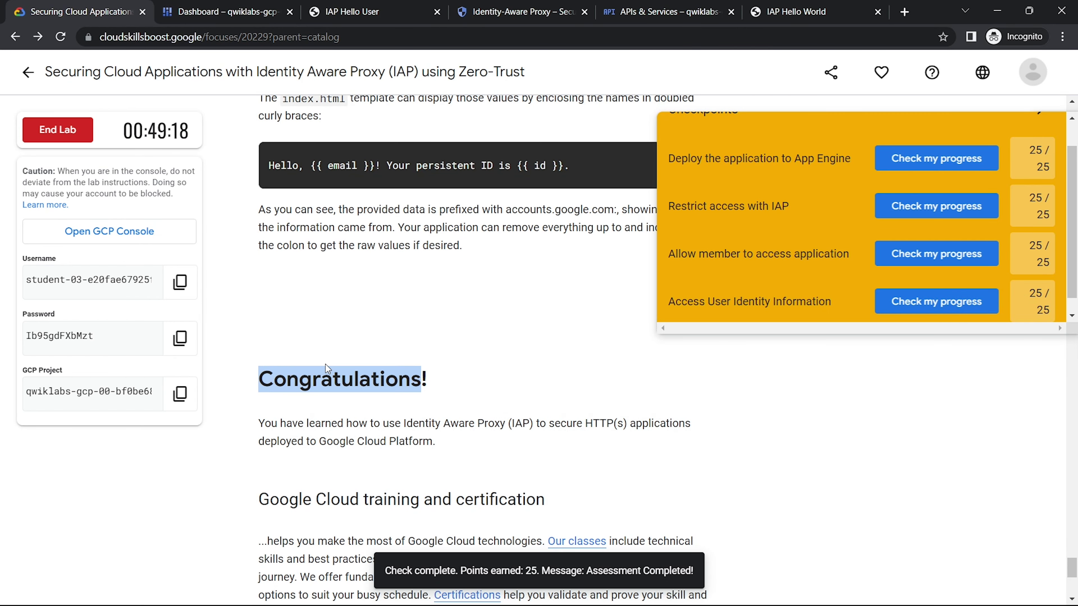
click(60, 130)
click(677, 383)
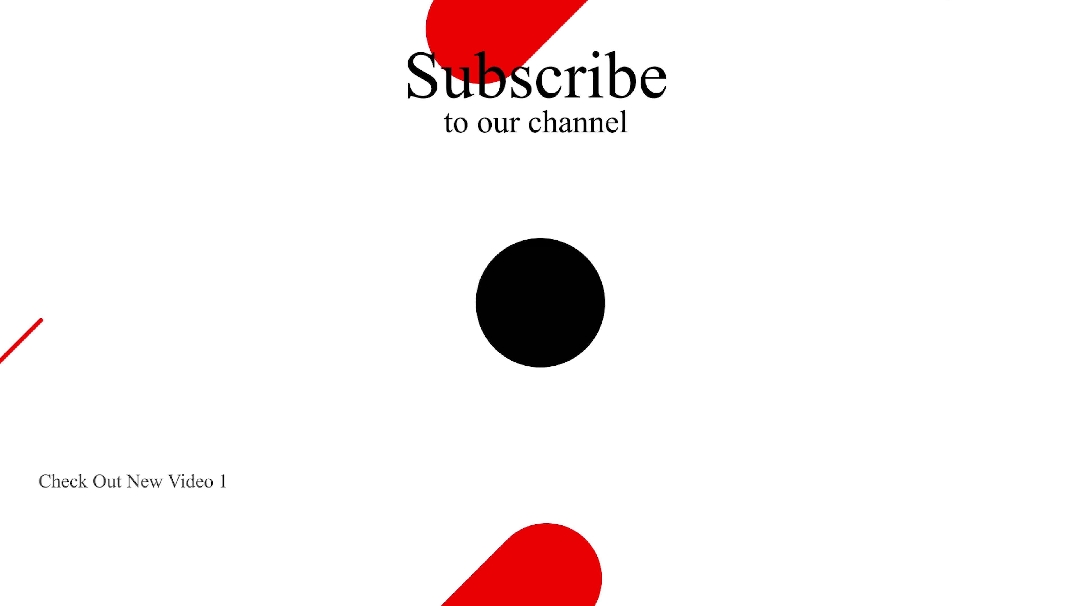